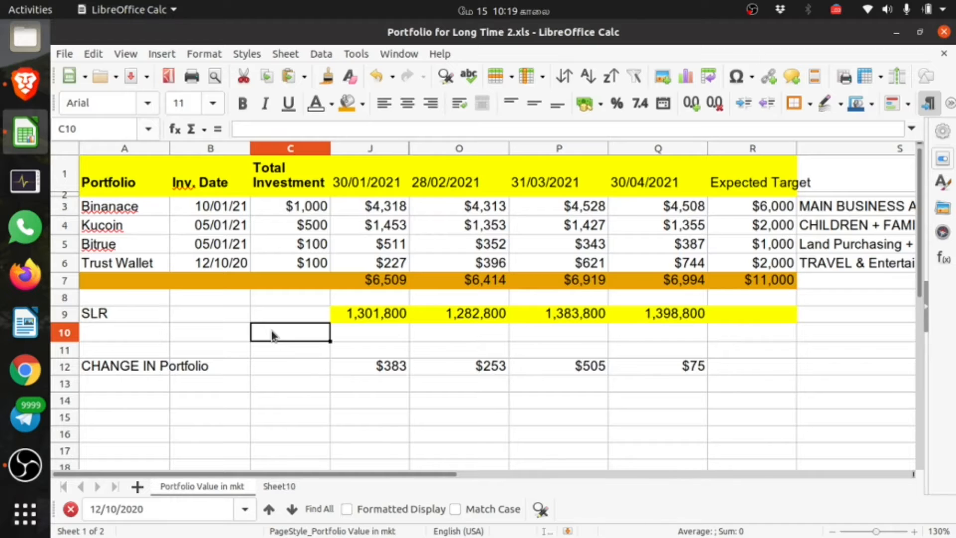
# Review the four portfolio names from Binanace to Trust Wallet together with their investment dates.
pyautogui.click(112, 211)
pyautogui.moveTo(113, 211); pyautogui.dragTo(112, 264)
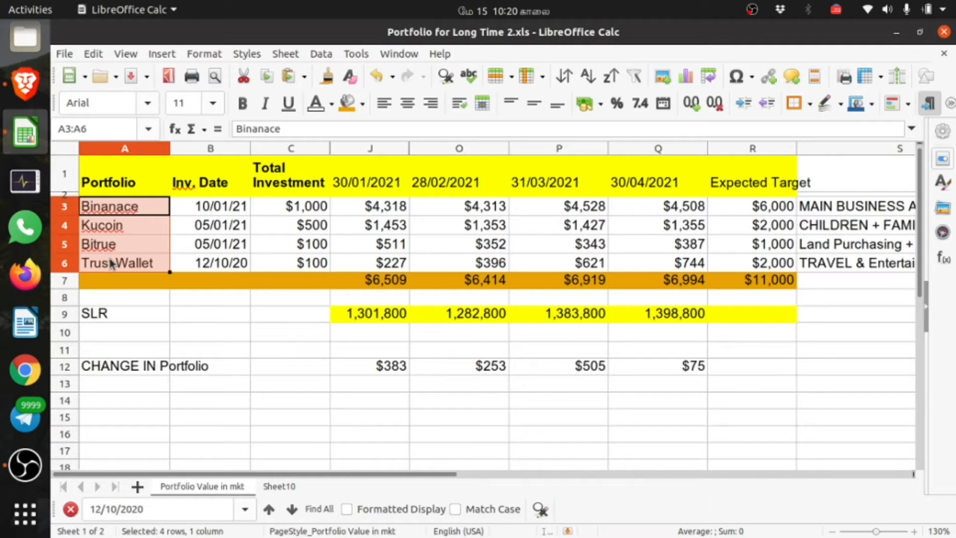
pyautogui.click(214, 208)
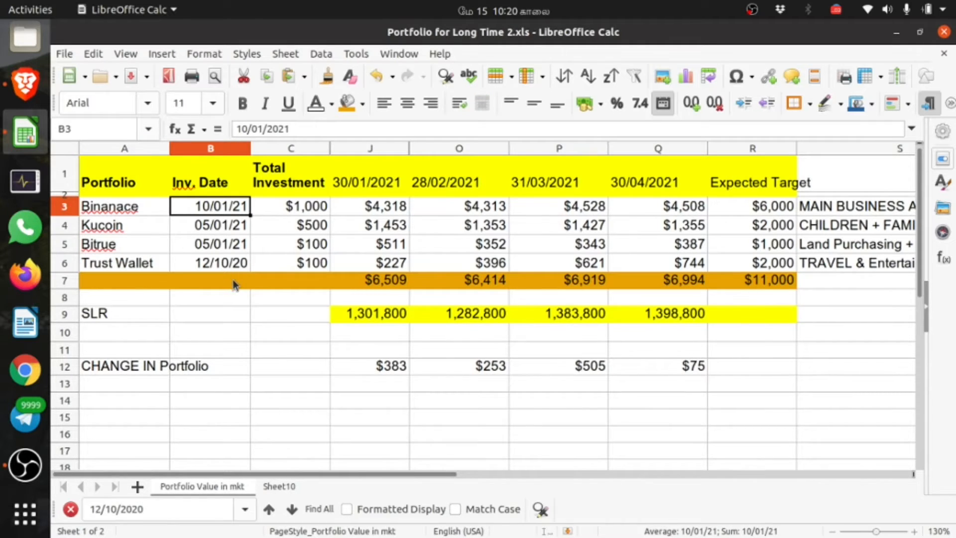
pyautogui.click(242, 303)
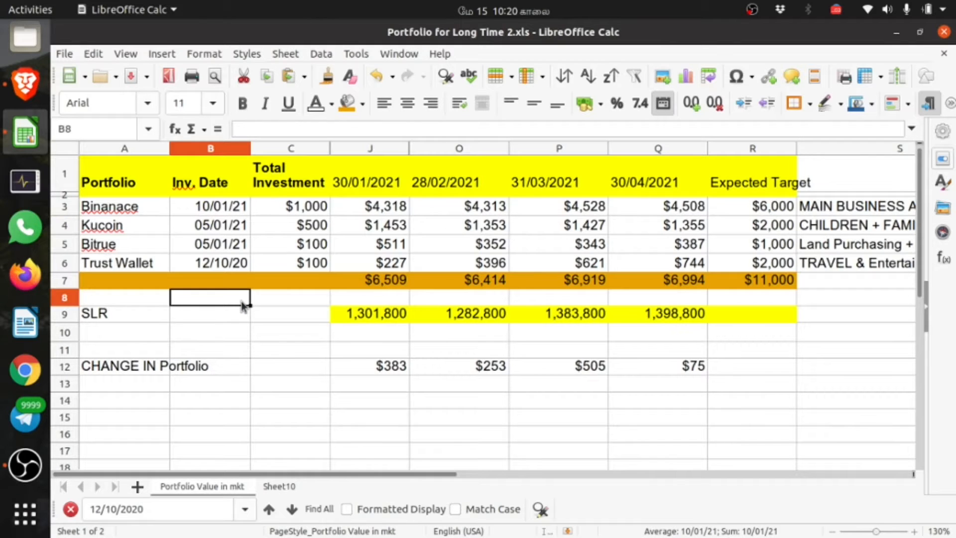
pyautogui.click(214, 207)
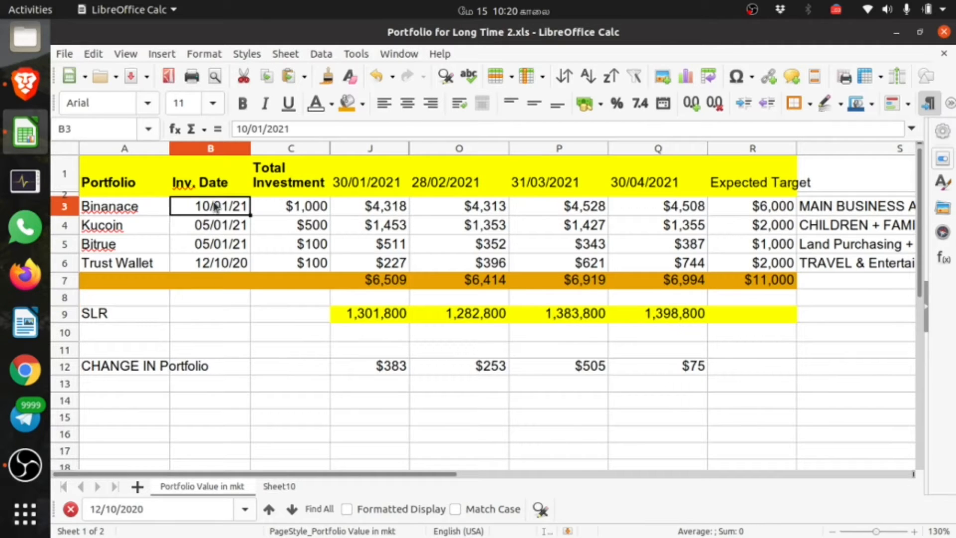
pyautogui.moveTo(215, 206); pyautogui.dragTo(209, 266)
pyautogui.click(225, 312)
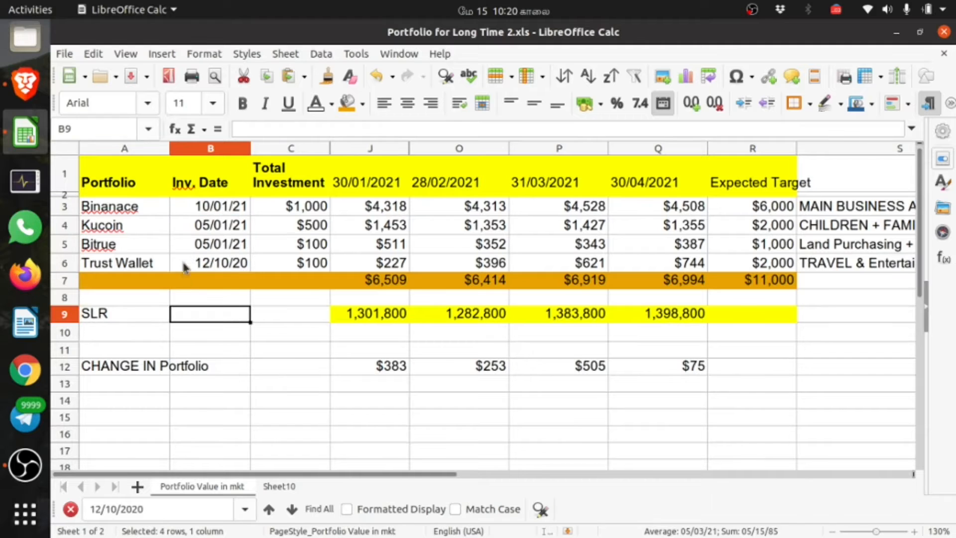
pyautogui.click(212, 207)
pyautogui.click(213, 226)
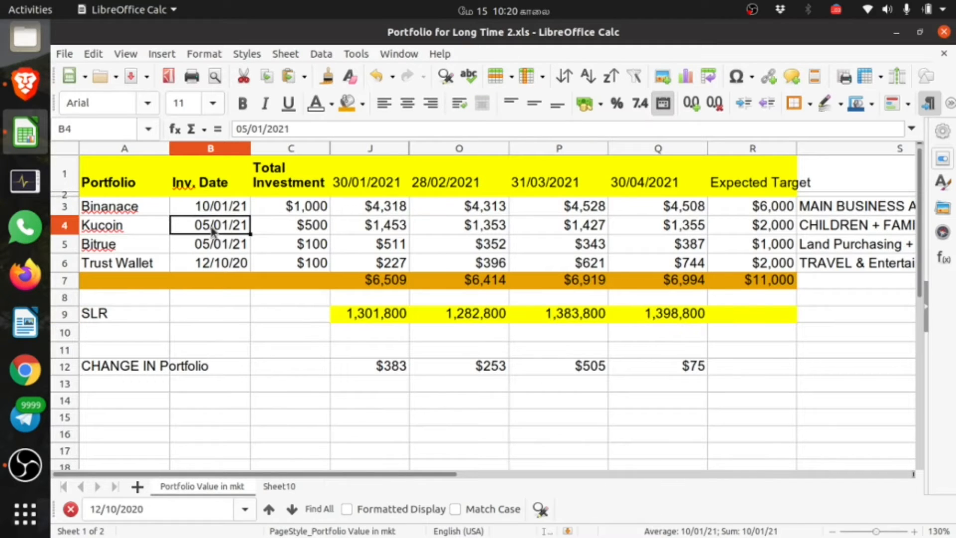
pyautogui.click(213, 244)
pyautogui.click(211, 268)
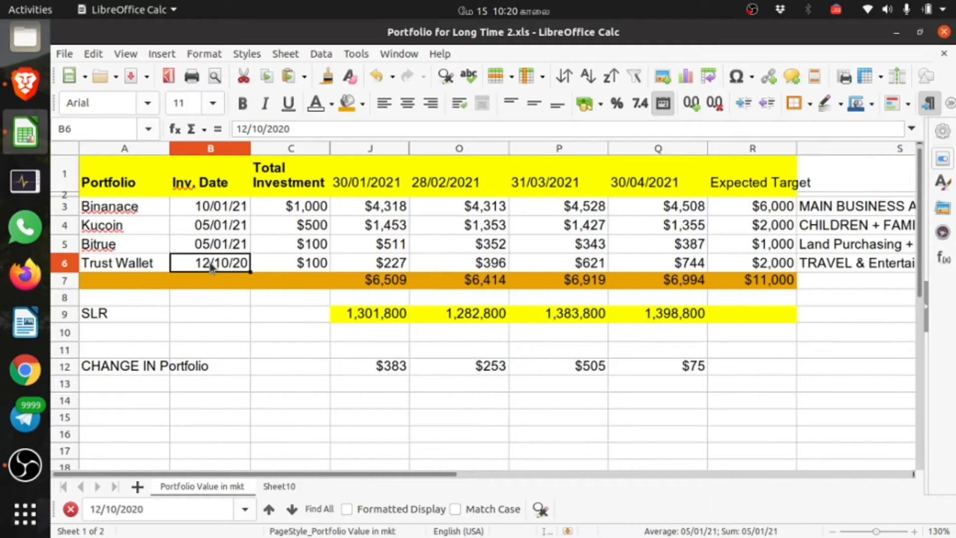
pyautogui.click(223, 208)
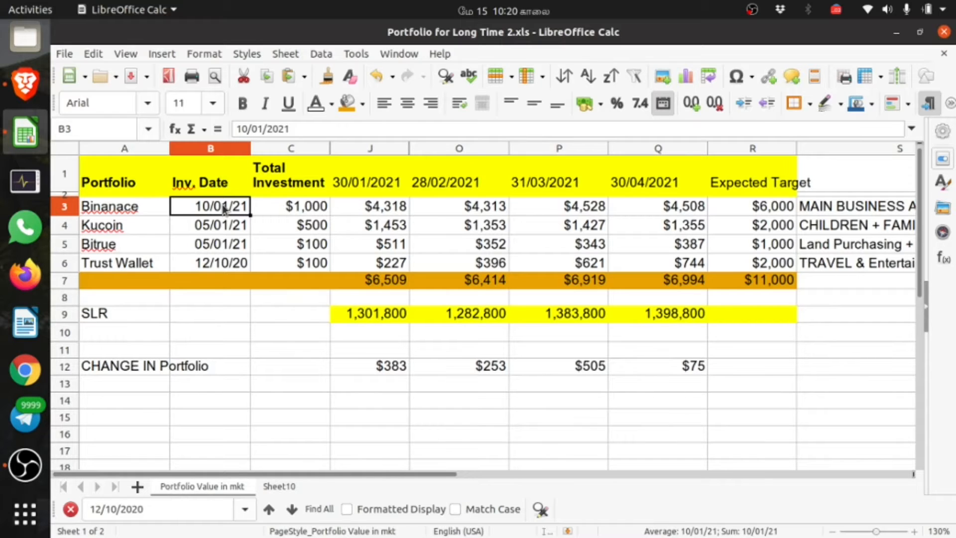
pyautogui.click(230, 230)
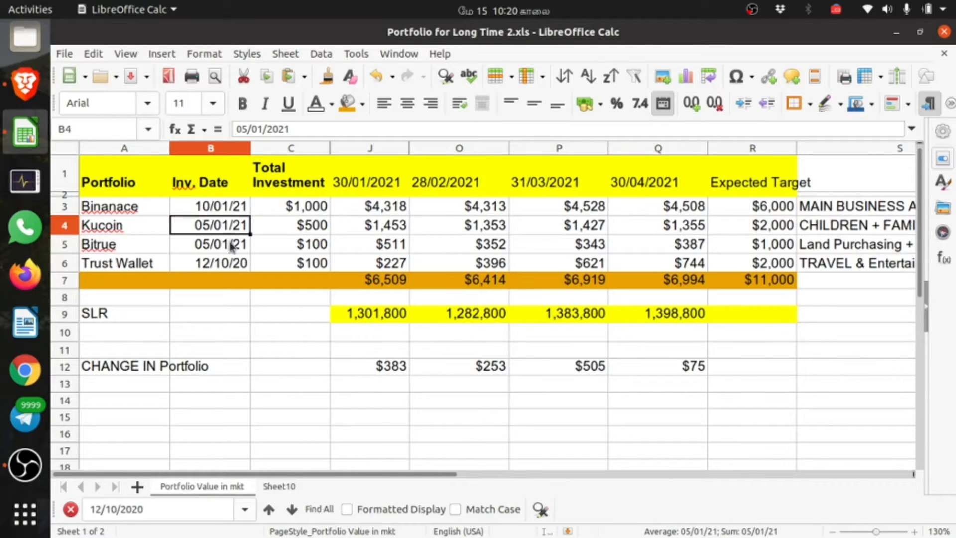
pyautogui.click(230, 245)
pyautogui.click(232, 265)
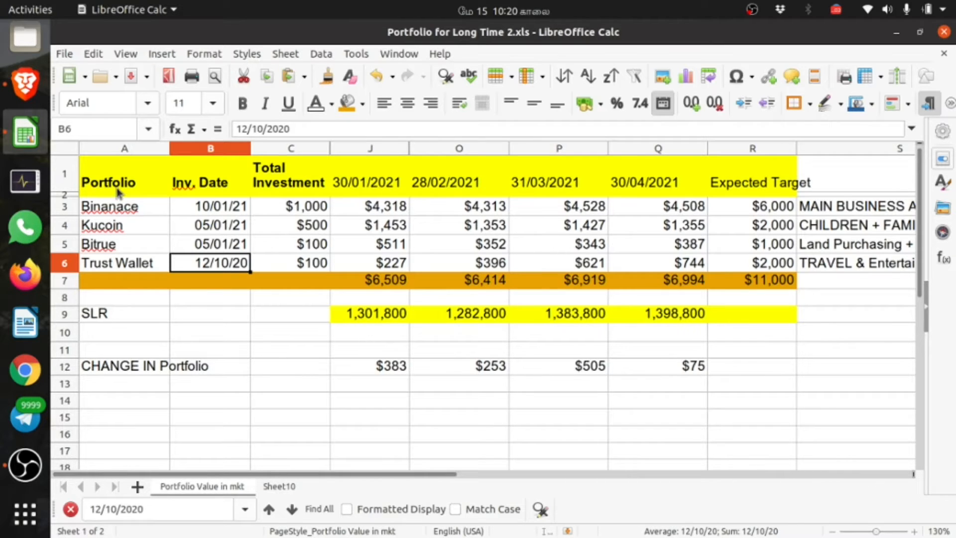
pyautogui.click(285, 302)
pyautogui.moveTo(132, 208); pyautogui.dragTo(119, 267)
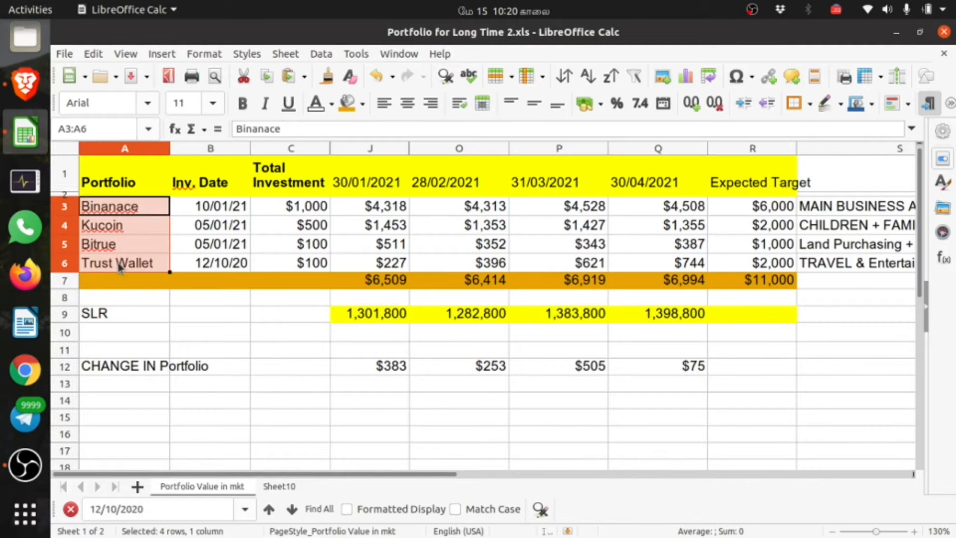
pyautogui.click(239, 314)
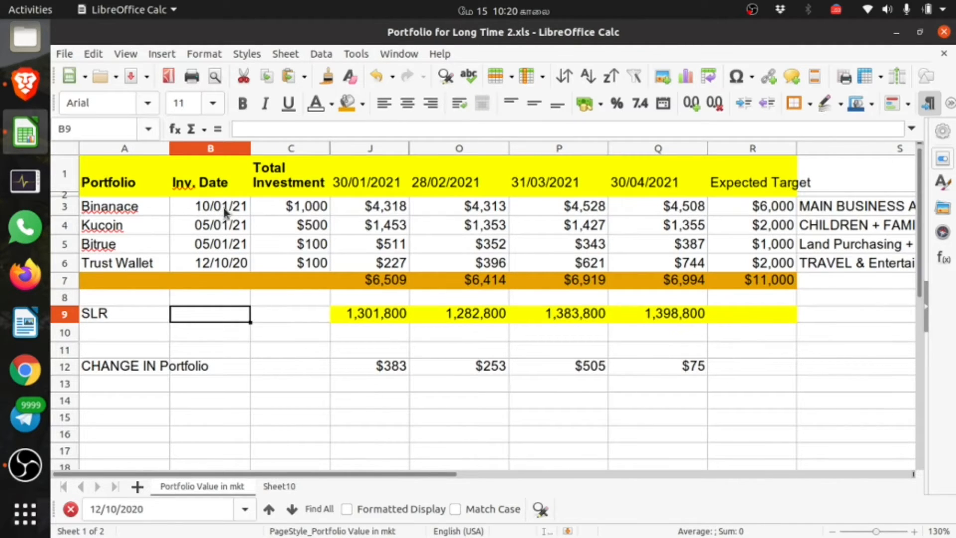
pyautogui.click(225, 207)
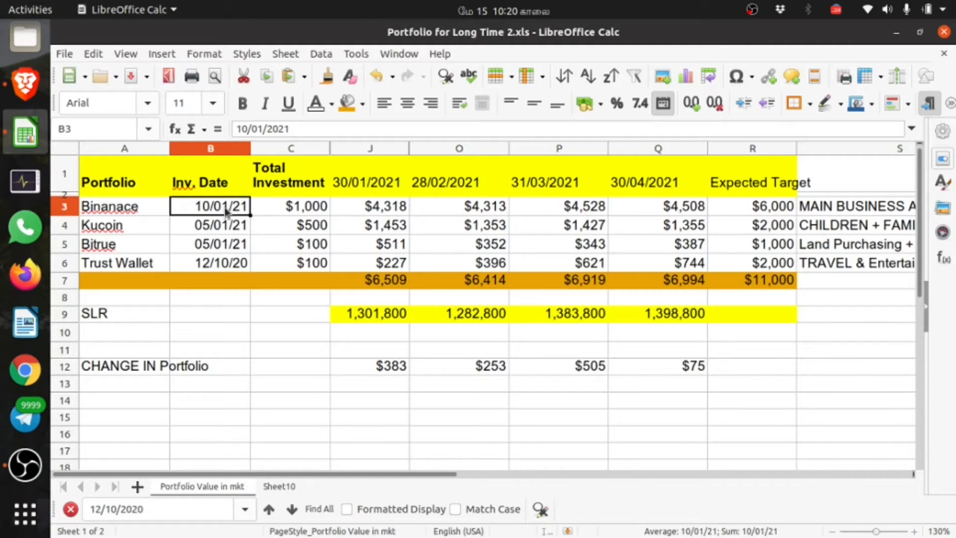
# Change Binanace's total investment to the formula =1000+500, and undo the change.
pyautogui.click(307, 209)
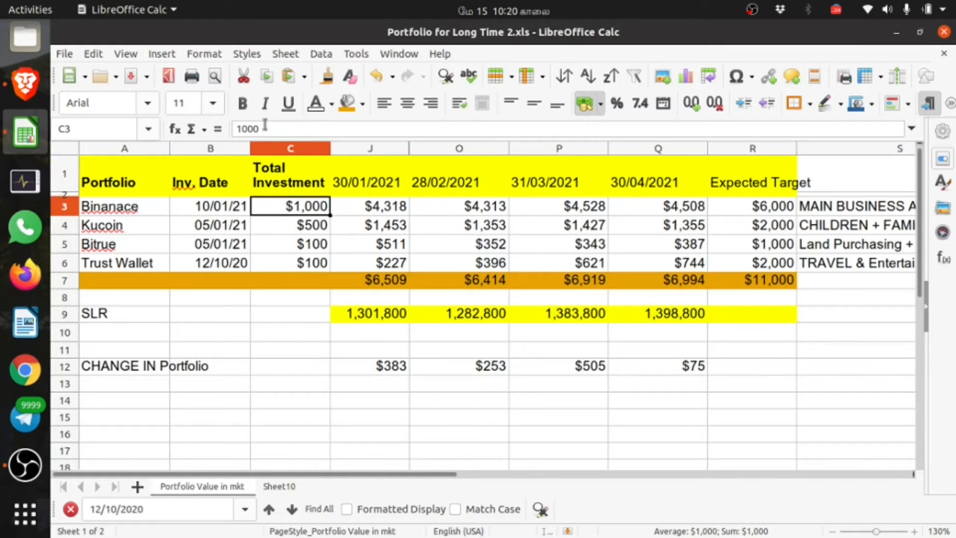
pyautogui.click(237, 128)
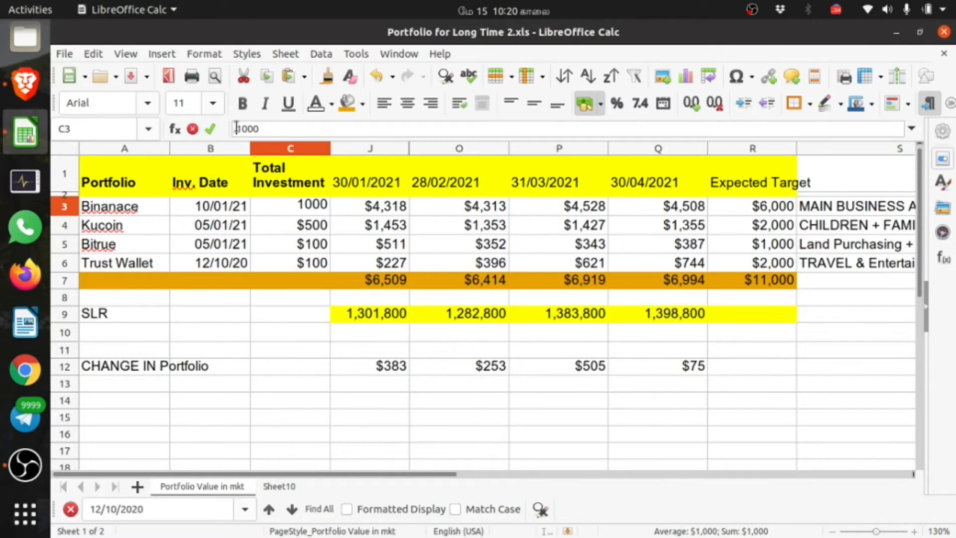
pyautogui.write('=')
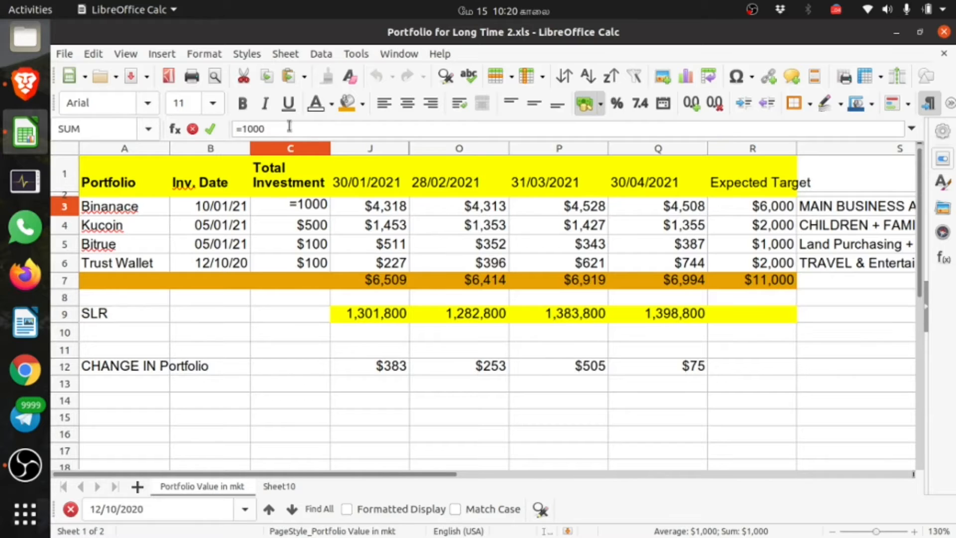
pyautogui.write('+500')
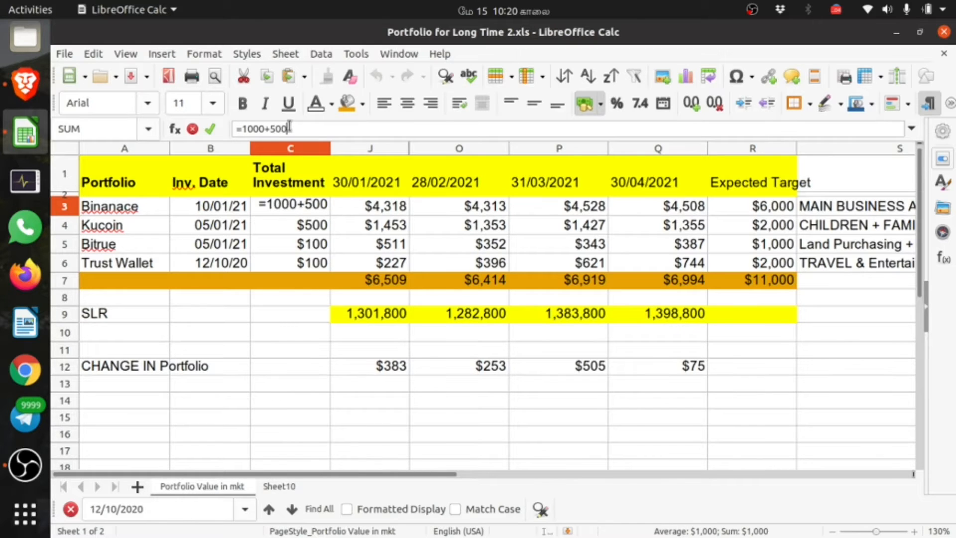
pyautogui.press('Return')
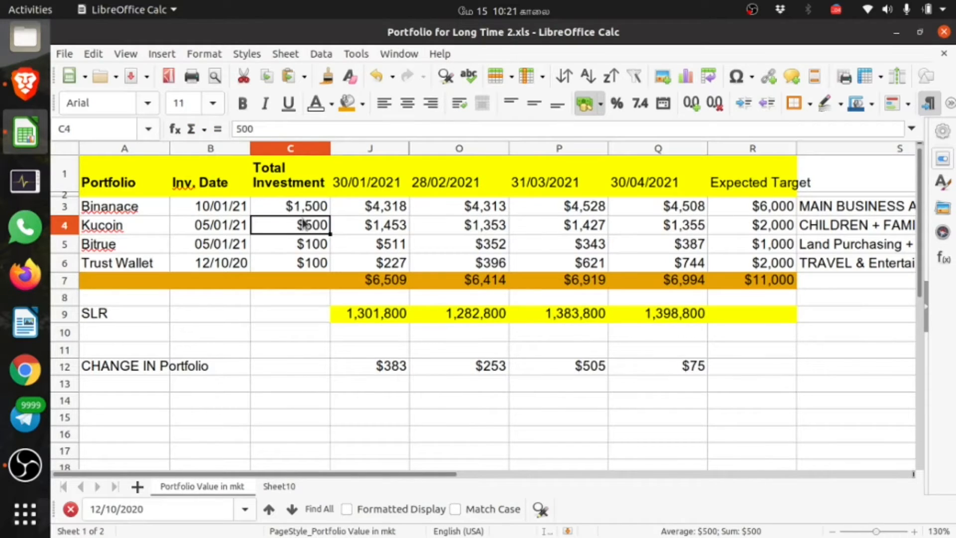
pyautogui.click(312, 209)
pyautogui.hotkey('ctrl', 'z')
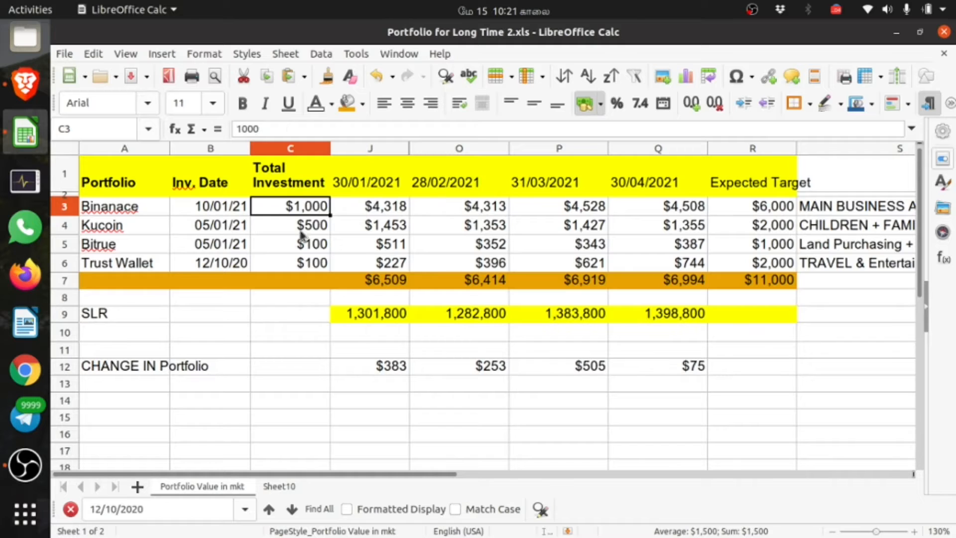
# Check Binanace's total investment and go through the investment date of each portfolio again.
pyautogui.click(279, 286)
pyautogui.click(228, 208)
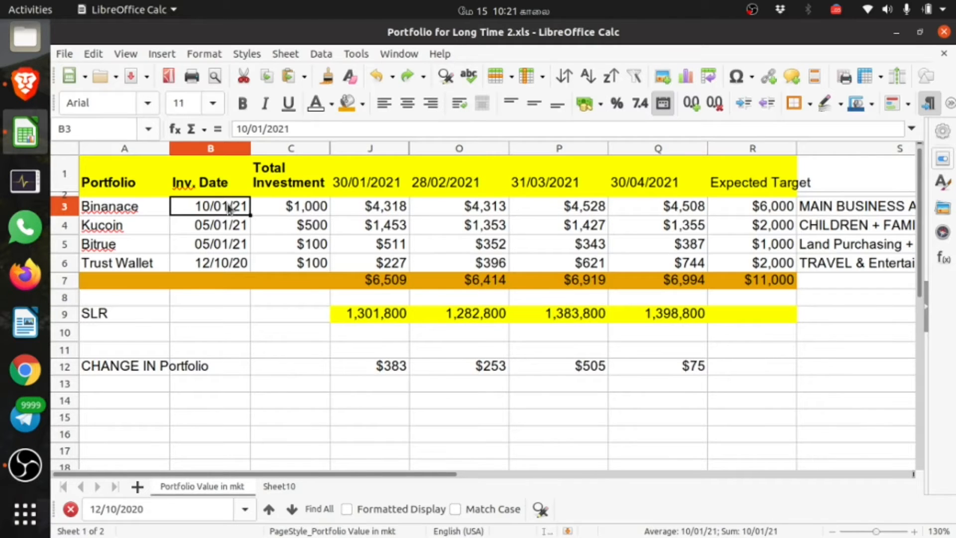
pyautogui.click(305, 295)
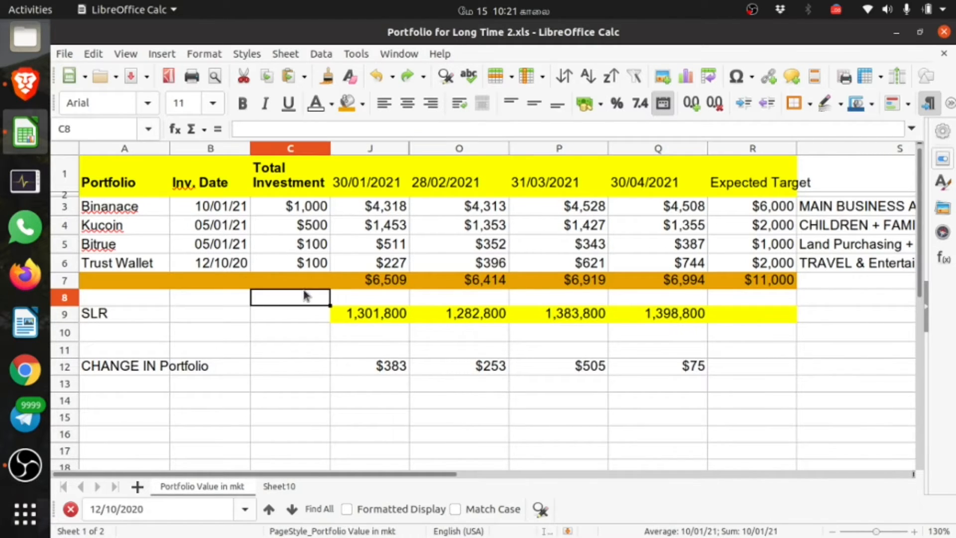
pyautogui.click(123, 205)
pyautogui.click(301, 207)
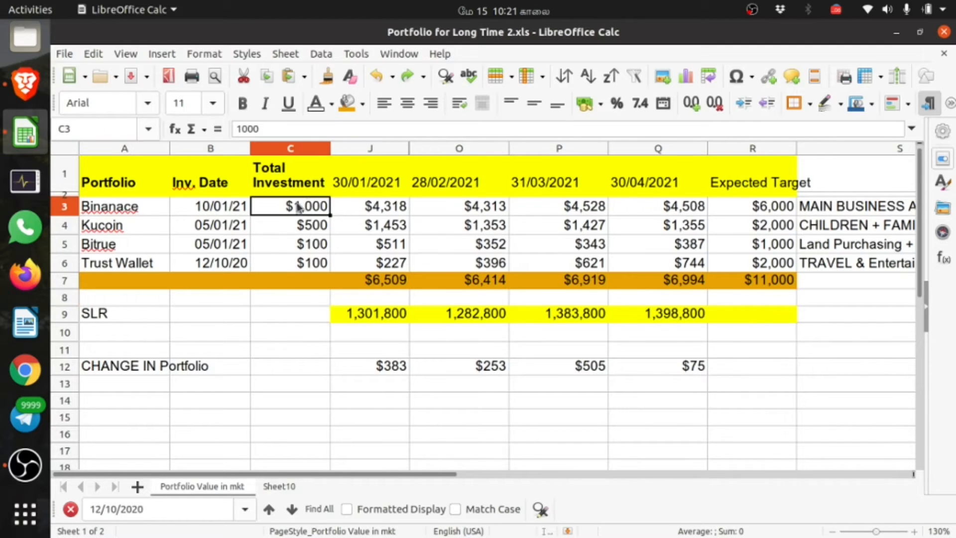
pyautogui.click(236, 214)
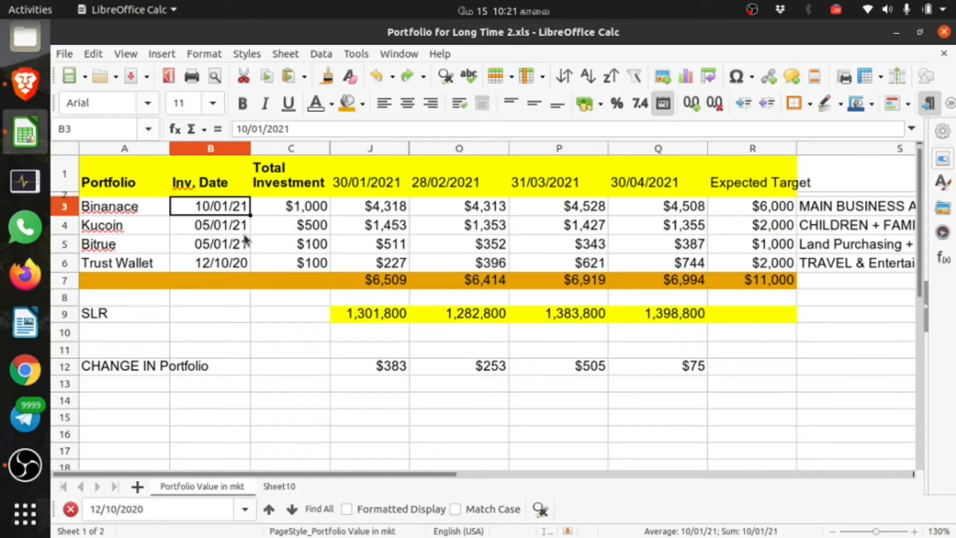
pyautogui.click(238, 229)
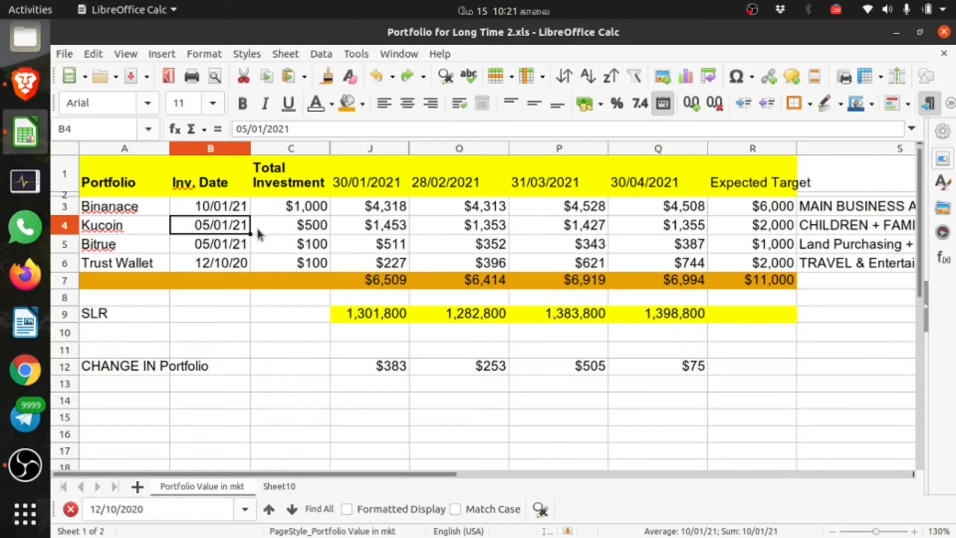
pyautogui.click(232, 250)
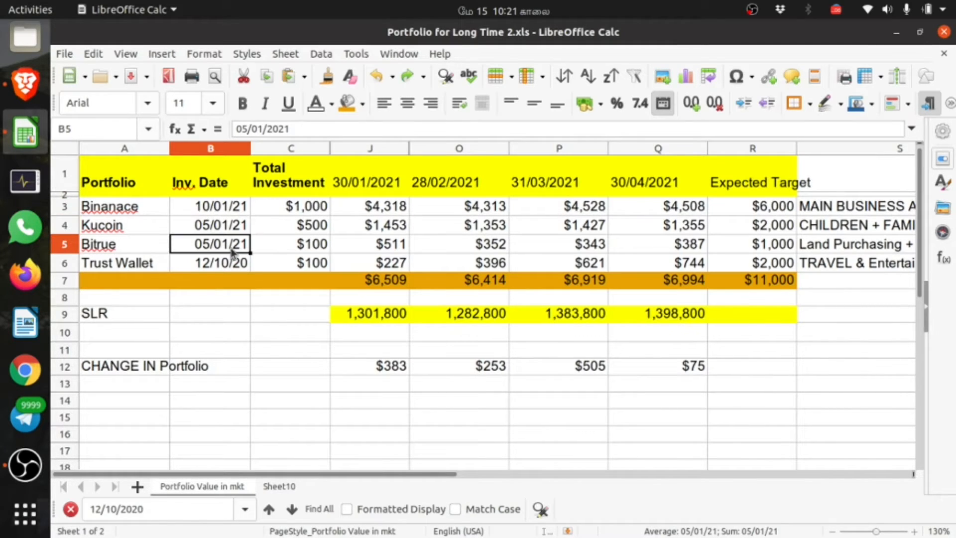
pyautogui.click(147, 269)
pyautogui.click(222, 266)
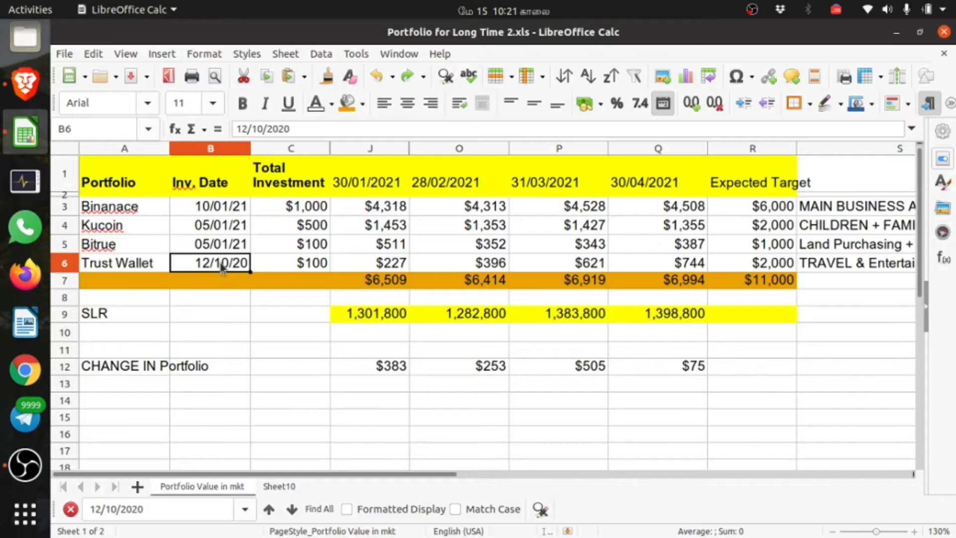
pyautogui.click(308, 302)
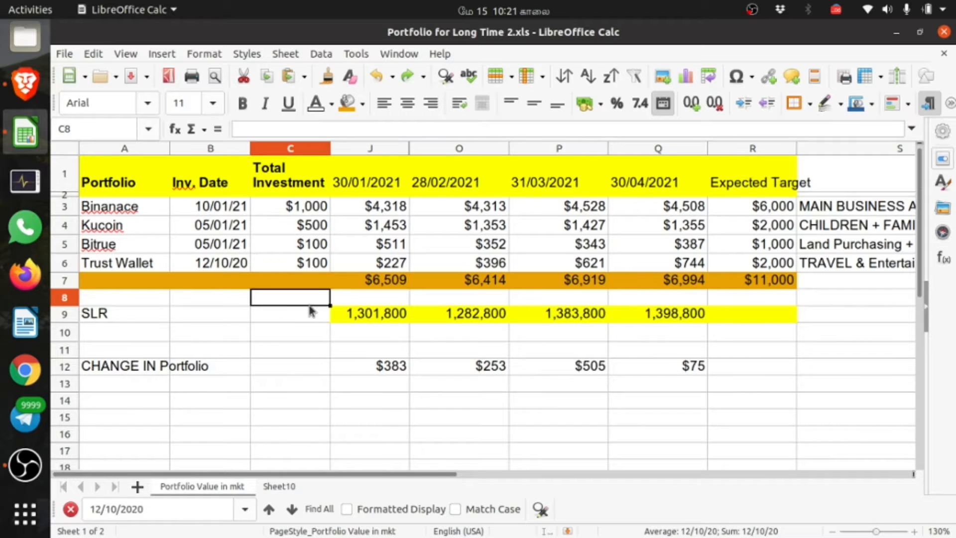
pyautogui.click(236, 211)
pyautogui.click(231, 226)
pyautogui.click(227, 260)
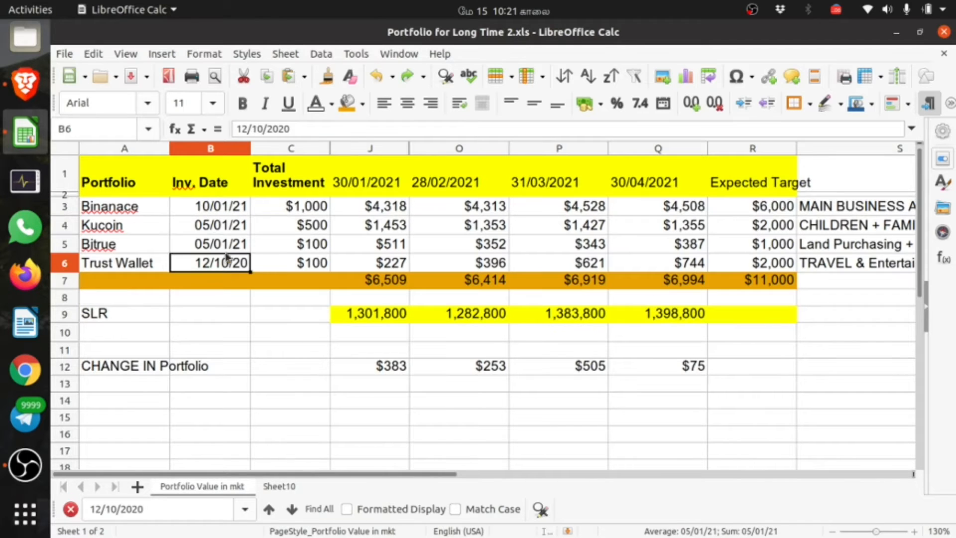
pyautogui.click(229, 245)
pyautogui.click(231, 227)
pyautogui.click(231, 210)
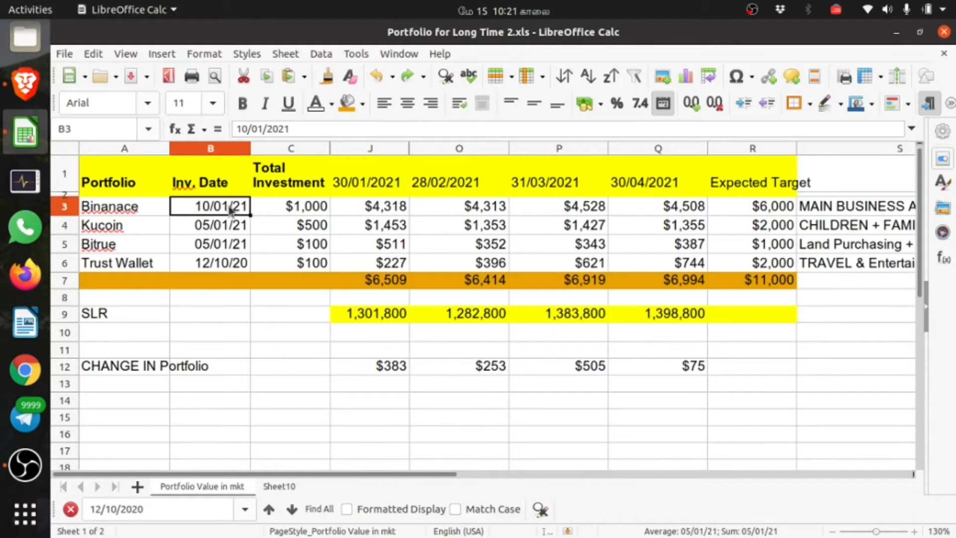
# Examine Binanace's total investment beside its portfolio values for 30/01/2021 and 28/02/2021.
pyautogui.click(320, 209)
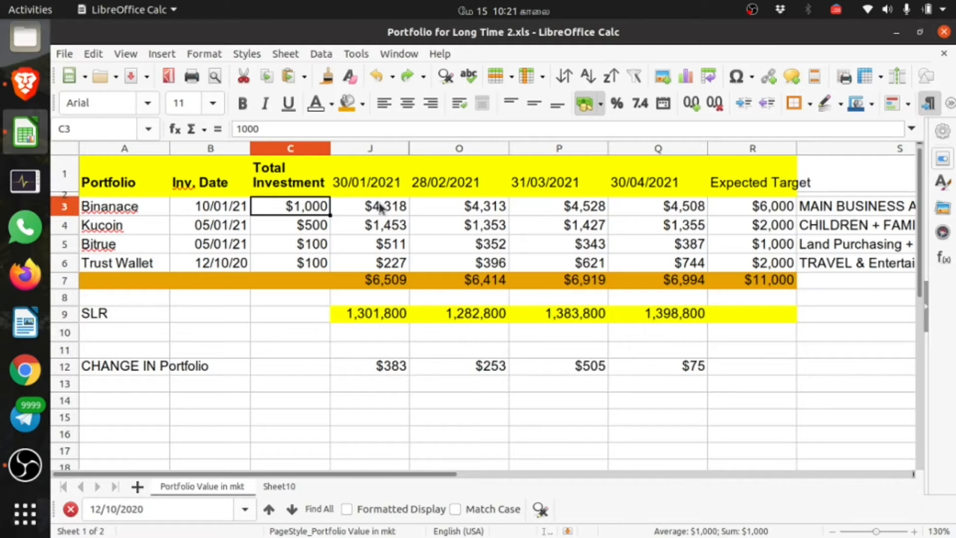
pyautogui.click(372, 183)
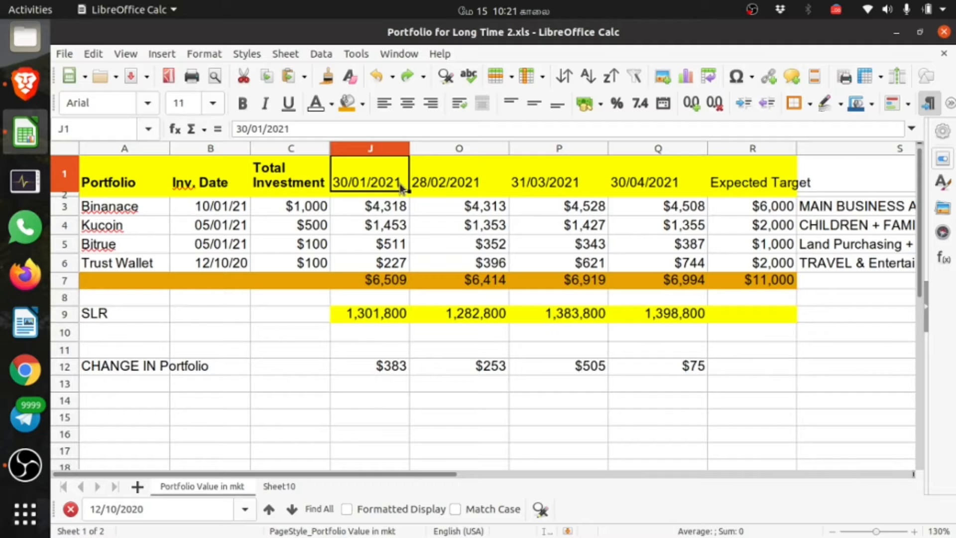
pyautogui.click(388, 206)
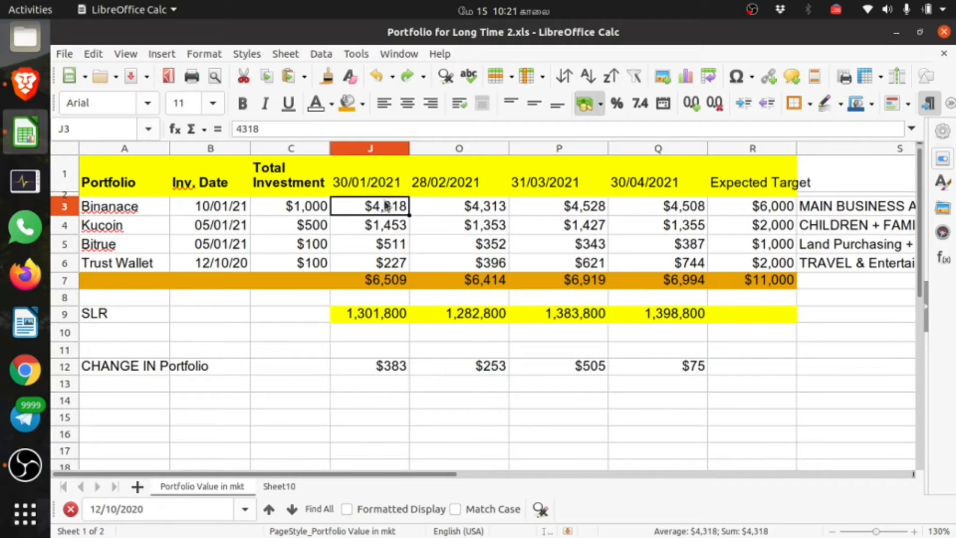
pyautogui.click(488, 210)
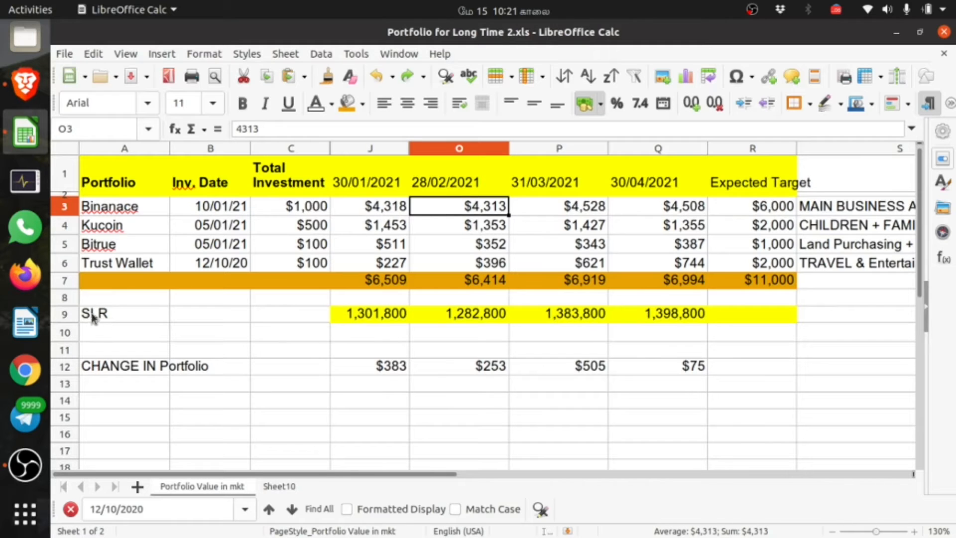
# Delete the entire SLR row below the portfolio totals.
pyautogui.click(65, 317)
pyautogui.rightClick(66, 317)
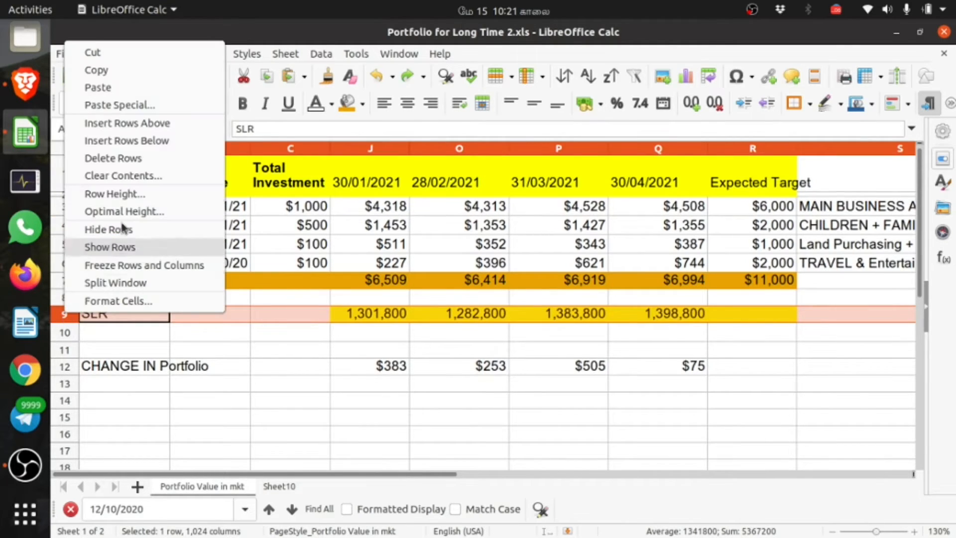
pyautogui.click(132, 159)
pyautogui.click(495, 382)
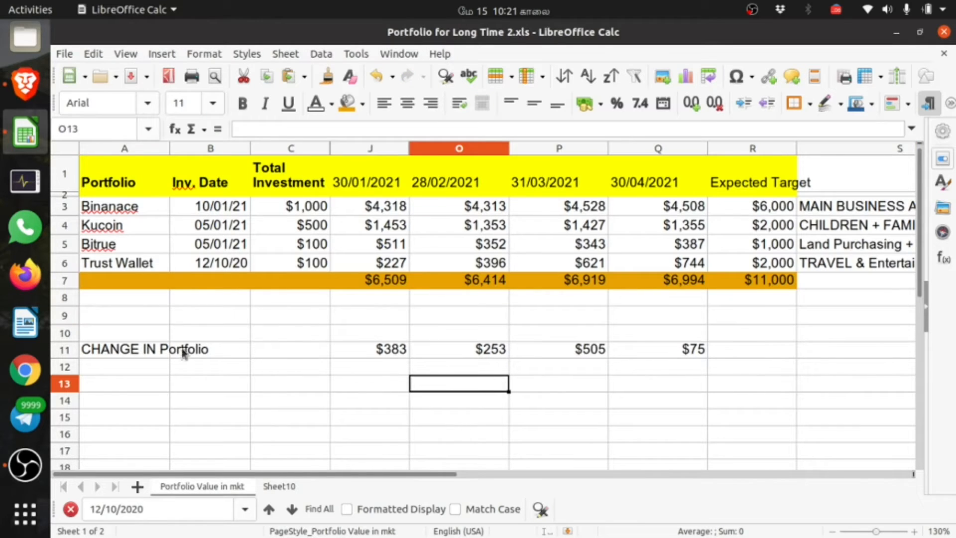
# Go through the month-end date headers from 30/01/2021 to 30/04/2021.
pyautogui.click(369, 180)
pyautogui.click(461, 188)
pyautogui.click(560, 178)
pyautogui.click(657, 180)
pyautogui.click(394, 179)
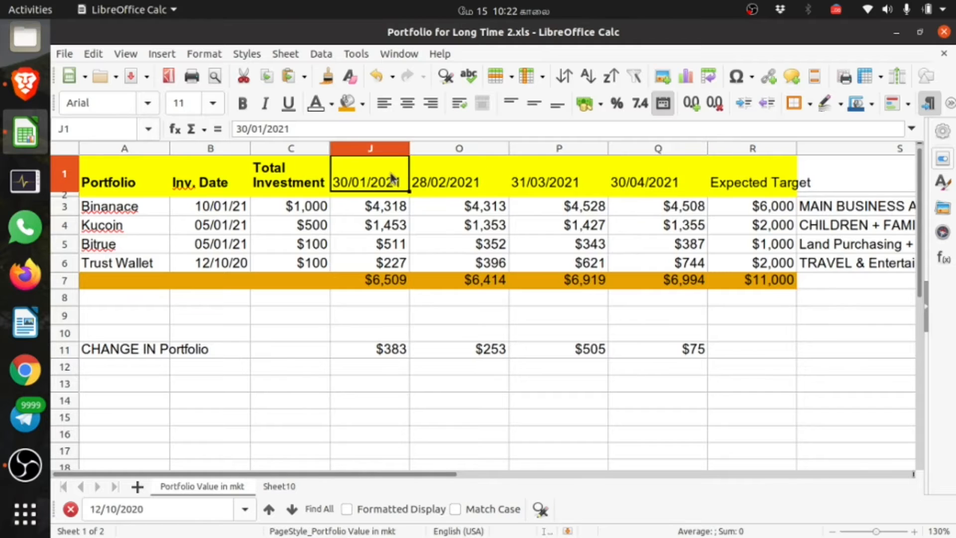
# Examine Binanace's month-end portfolio values from 30/01/2021 through 30/04/2021.
pyautogui.click(377, 212)
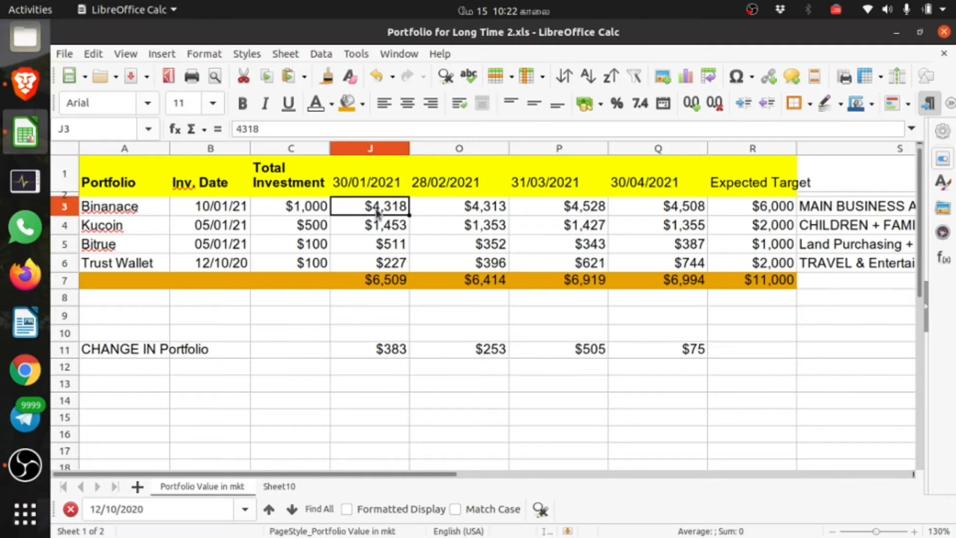
pyautogui.click(488, 211)
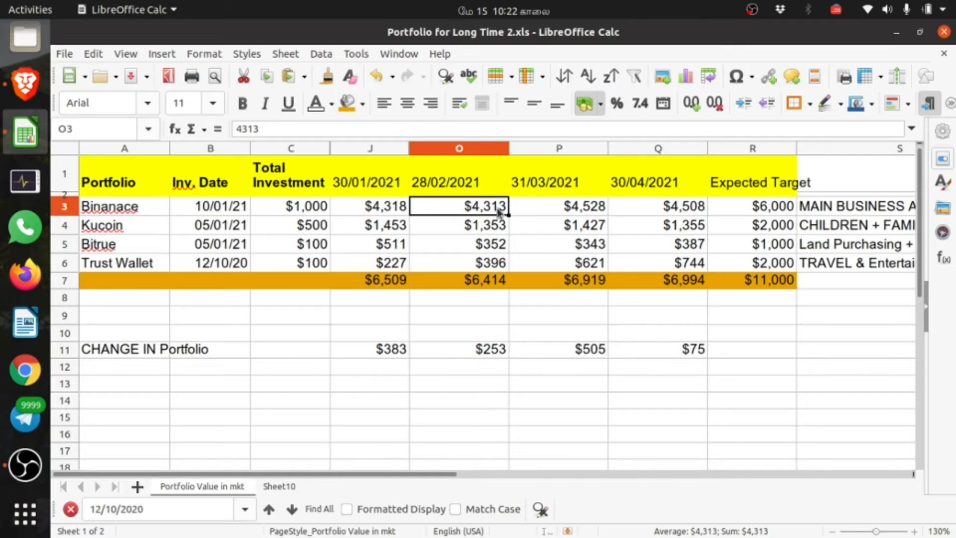
pyautogui.click(580, 212)
pyautogui.click(662, 214)
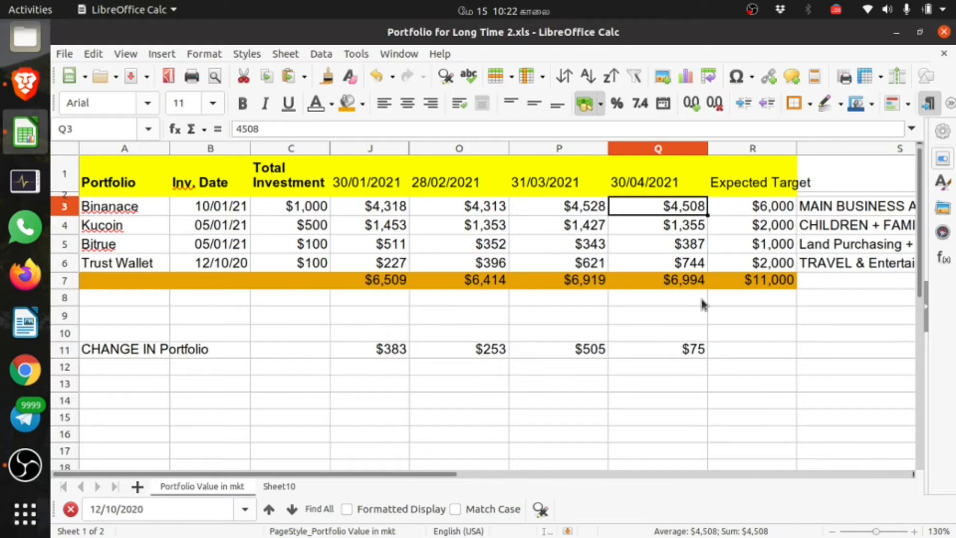
# Check the Expected Target column, including the targets for Binanace, Kucoin and Trust Wallet.
pyautogui.click(759, 215)
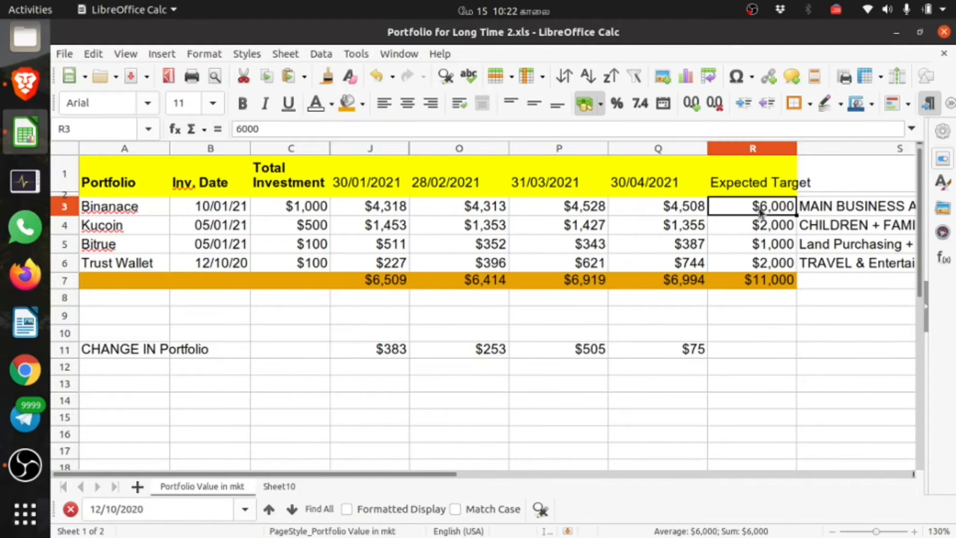
pyautogui.click(759, 189)
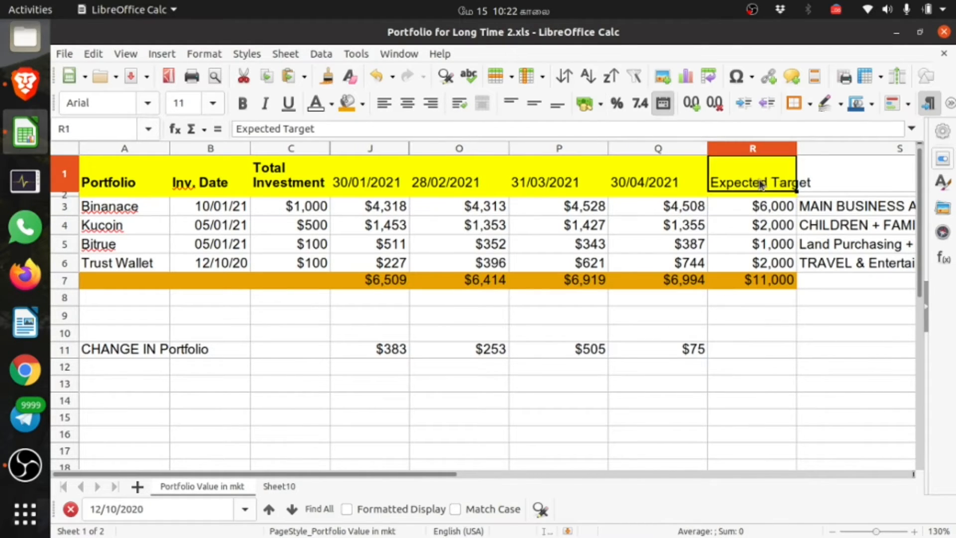
pyautogui.click(760, 213)
pyautogui.click(758, 232)
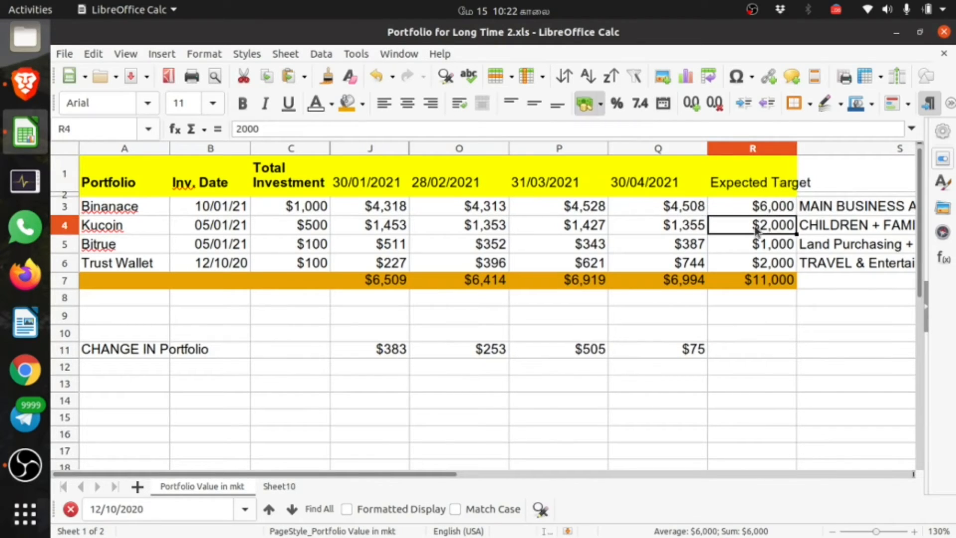
pyautogui.click(761, 267)
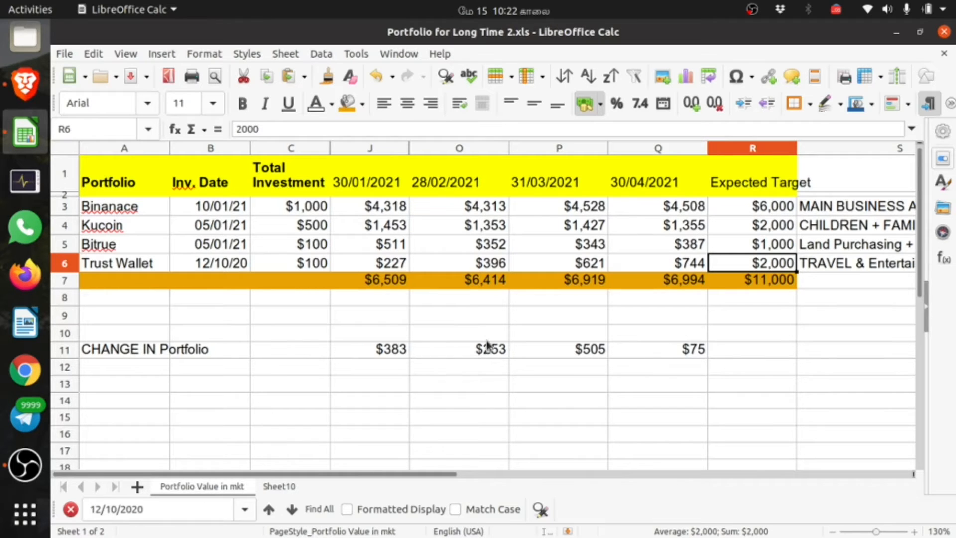
# Examine the CHANGE IN Portfolio figures and their formulas for each month from 30/01/2021 to 30/04/2021.
pyautogui.click(401, 351)
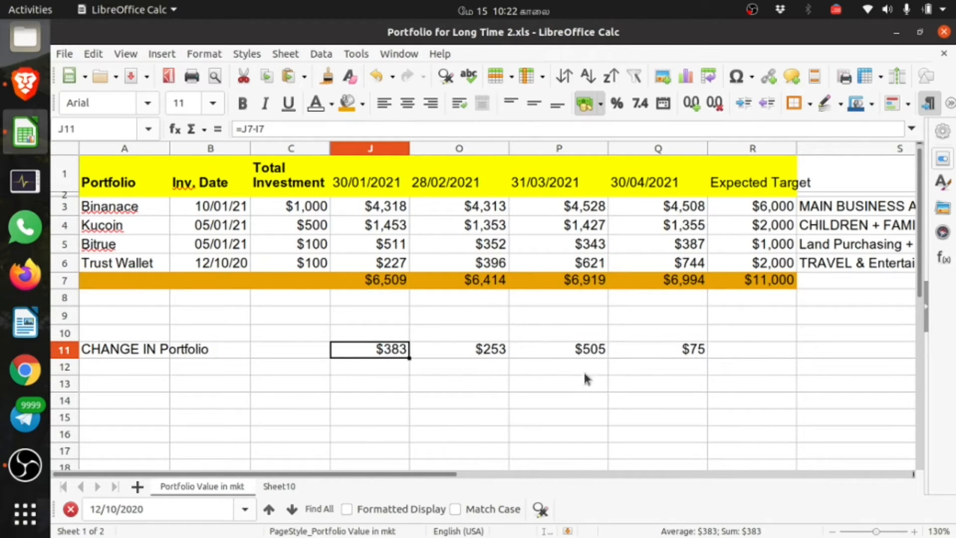
pyautogui.click(696, 350)
pyautogui.click(366, 350)
pyautogui.click(504, 355)
pyautogui.click(599, 356)
pyautogui.click(643, 349)
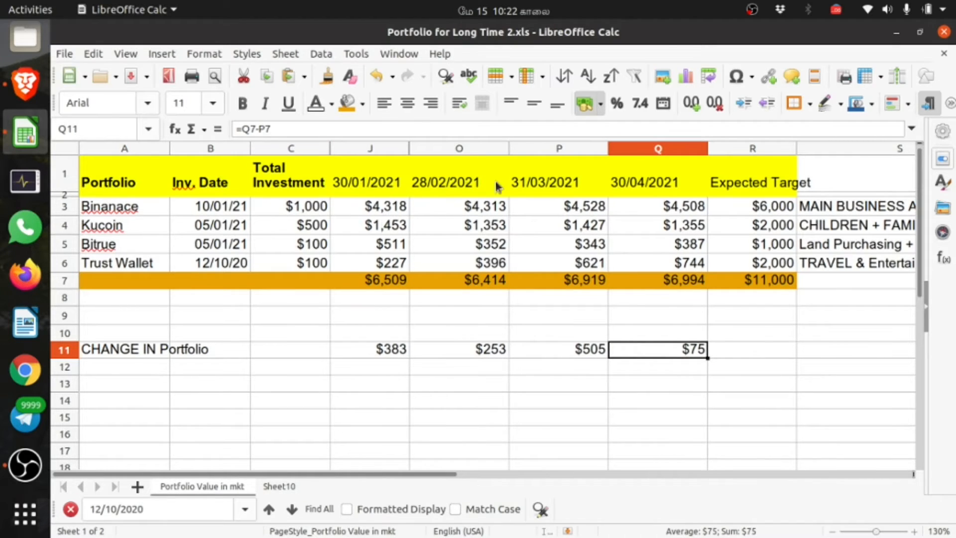
pyautogui.click(486, 351)
pyautogui.click(484, 395)
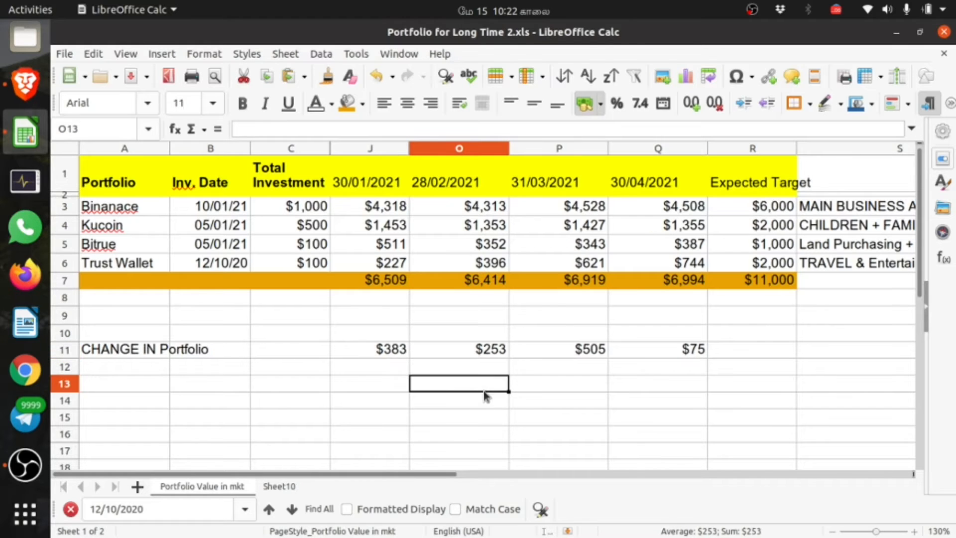
pyautogui.click(491, 352)
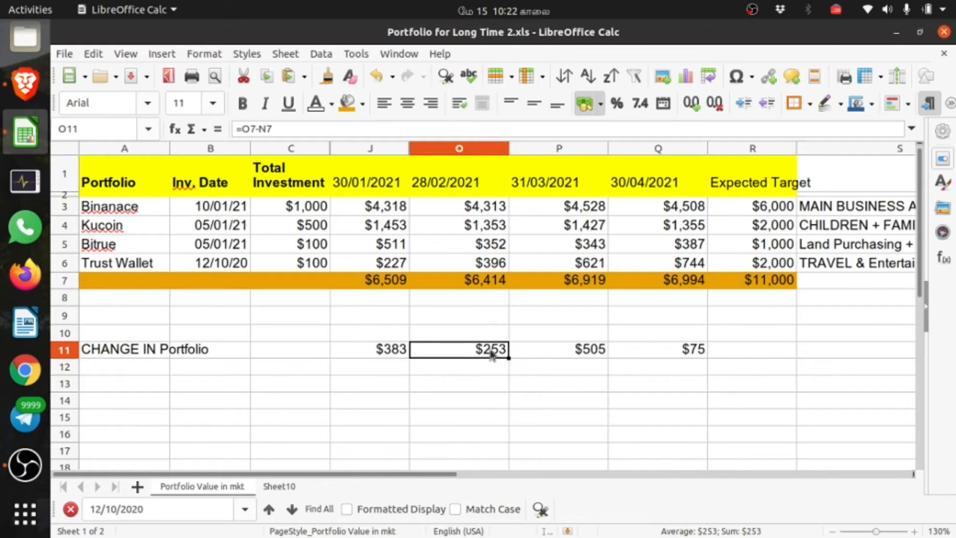
pyautogui.click(564, 349)
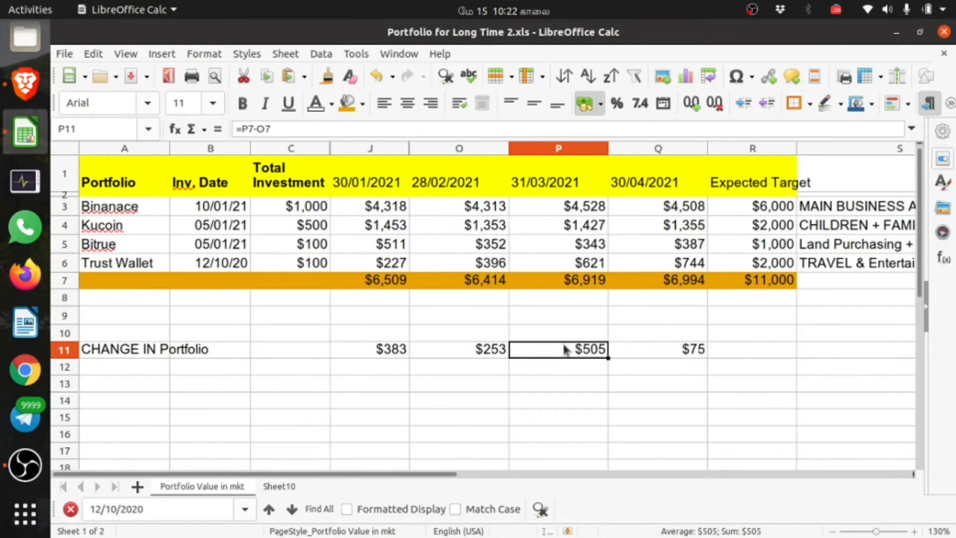
pyautogui.click(677, 350)
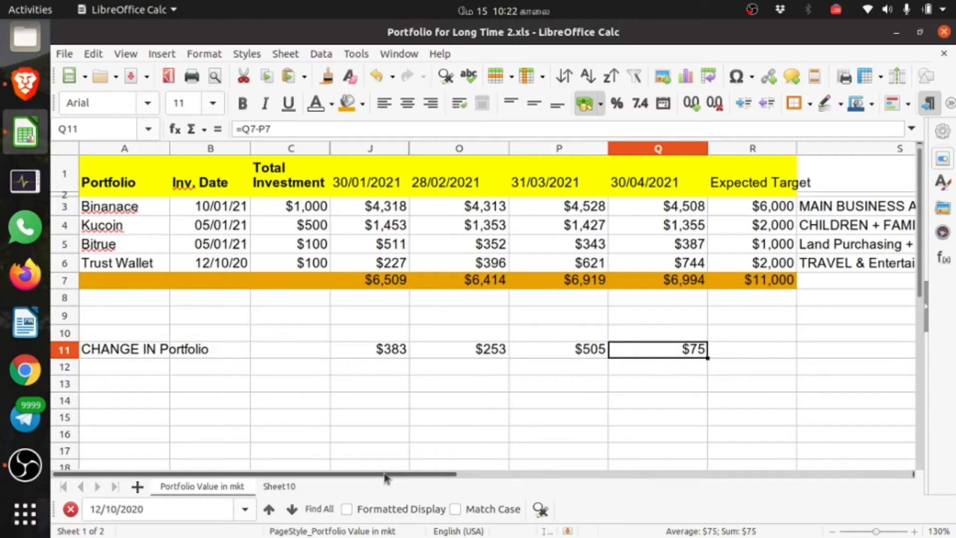
# Review the Binanace row from its name and total investment across to its purpose note after the expected target.
pyautogui.moveTo(394, 476); pyautogui.dragTo(423, 475)
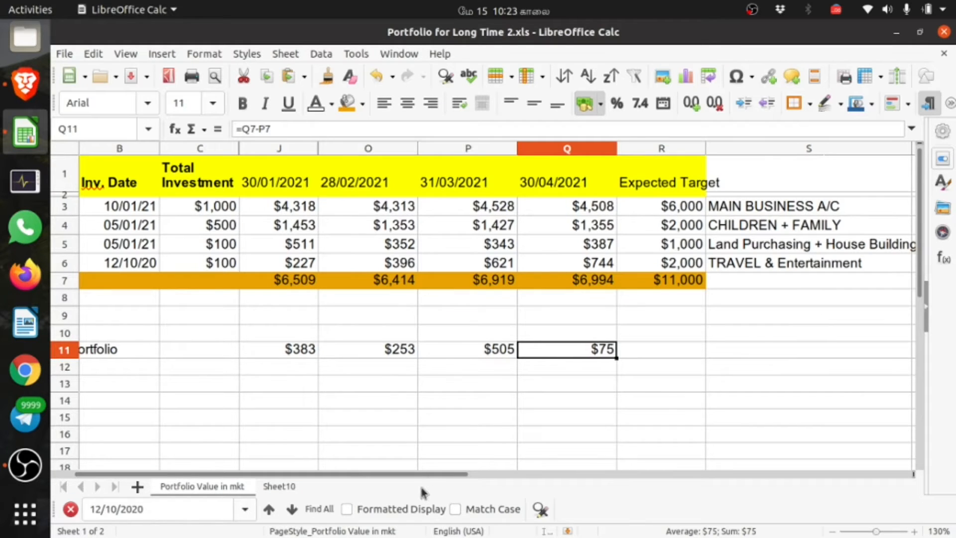
pyautogui.moveTo(432, 476); pyautogui.dragTo(369, 477)
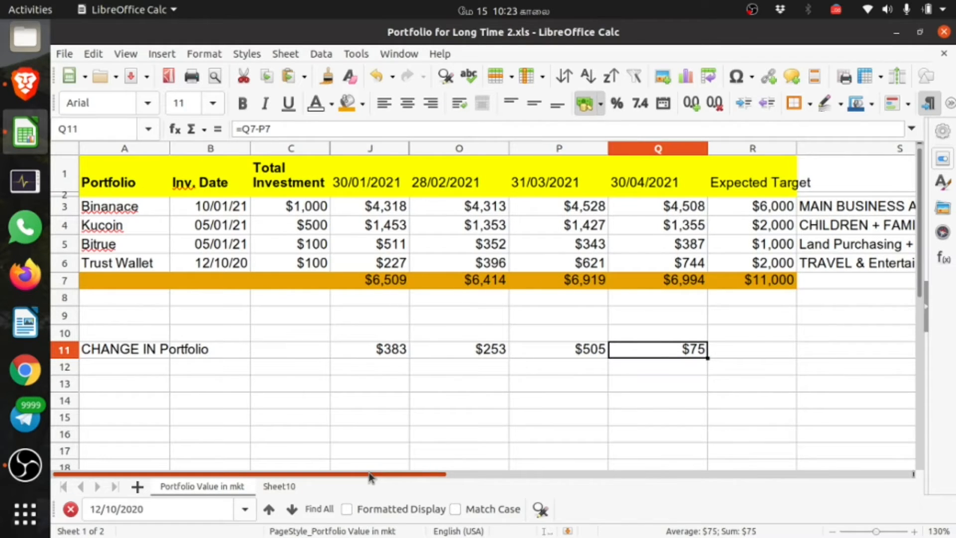
pyautogui.moveTo(107, 206); pyautogui.dragTo(726, 204)
pyautogui.click(312, 321)
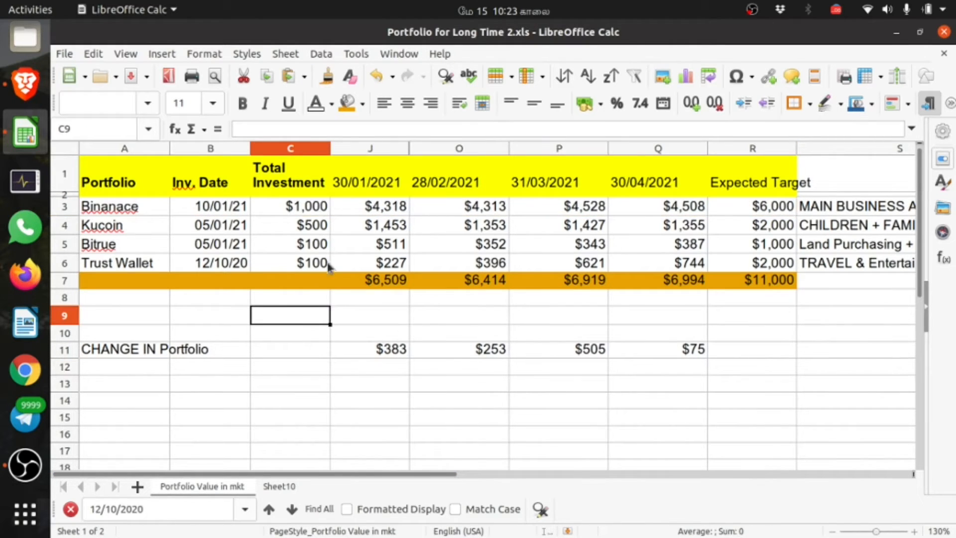
pyautogui.click(304, 208)
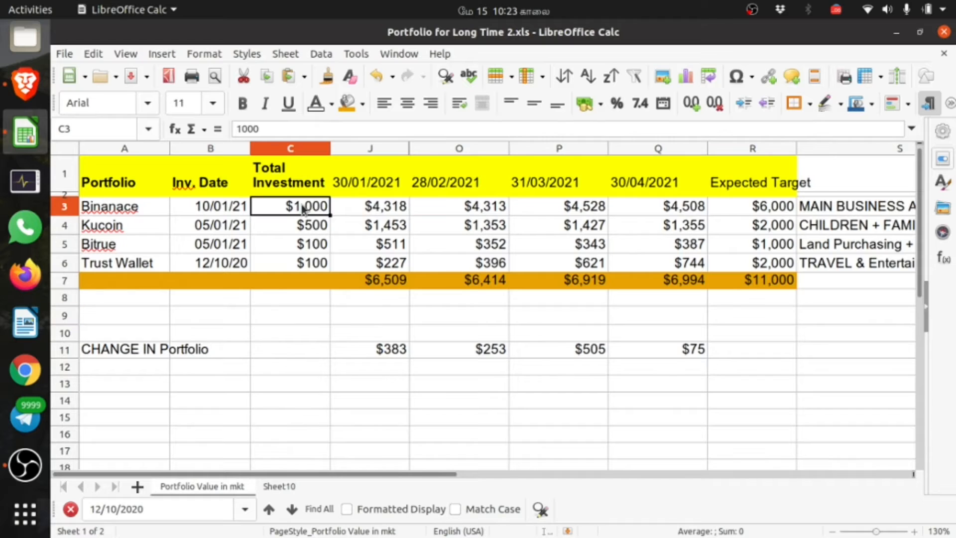
pyautogui.click(102, 205)
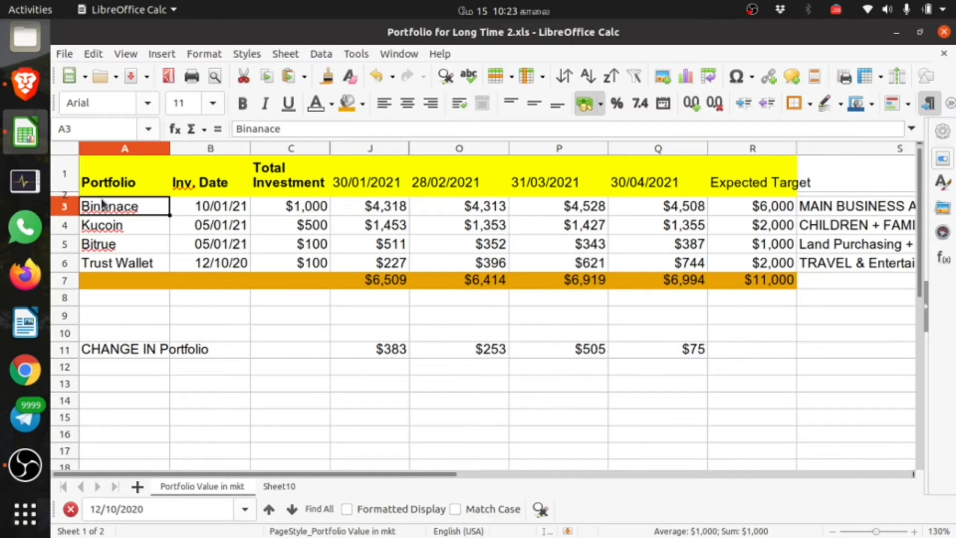
pyautogui.moveTo(421, 474); pyautogui.dragTo(467, 465)
pyautogui.click(786, 206)
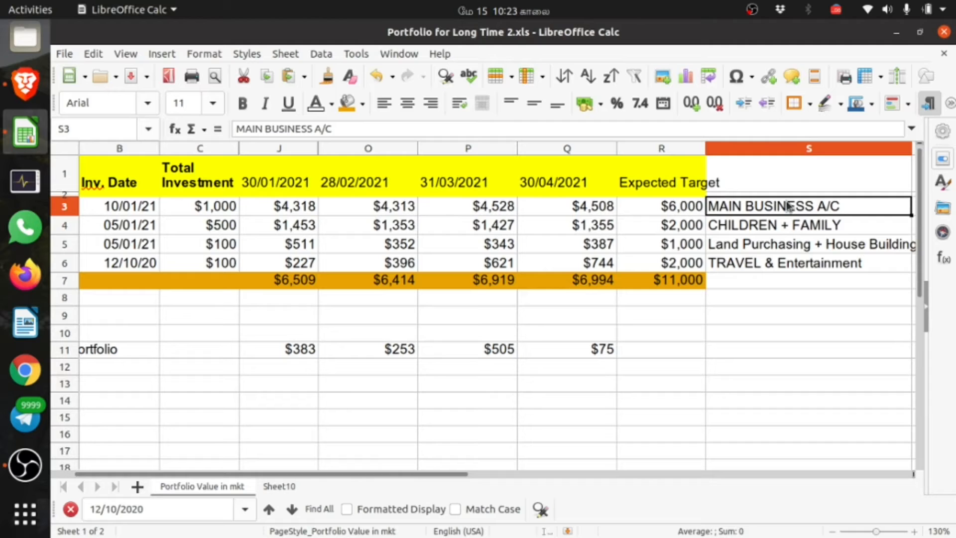
pyautogui.moveTo(397, 476); pyautogui.dragTo(342, 477)
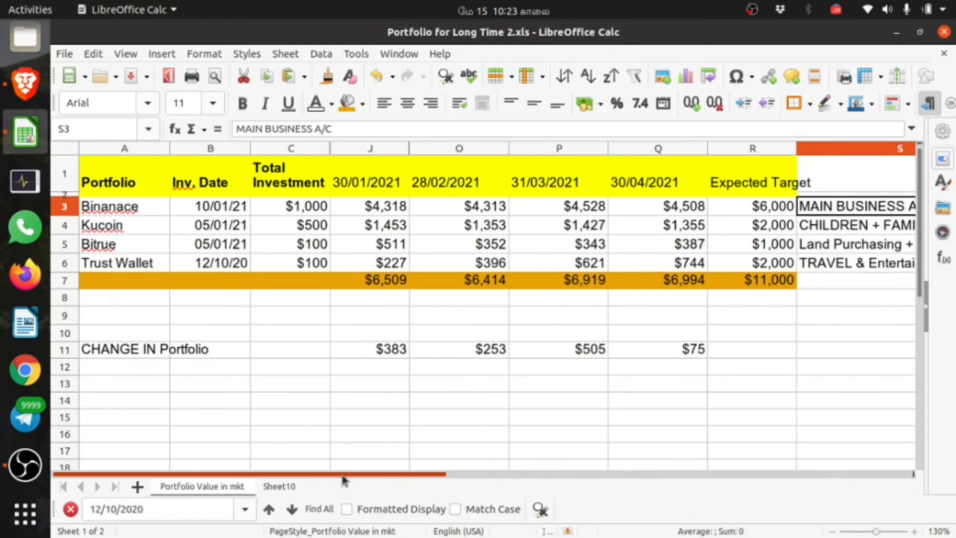
# Compare Binanace's expected target with Trust Wallet's and check Binanace's purpose note again.
pyautogui.click(764, 210)
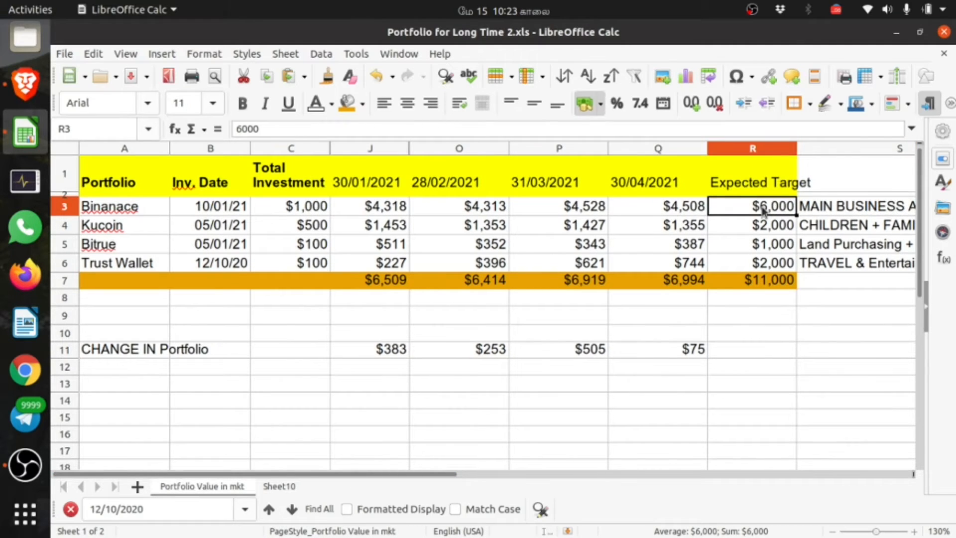
pyautogui.click(773, 261)
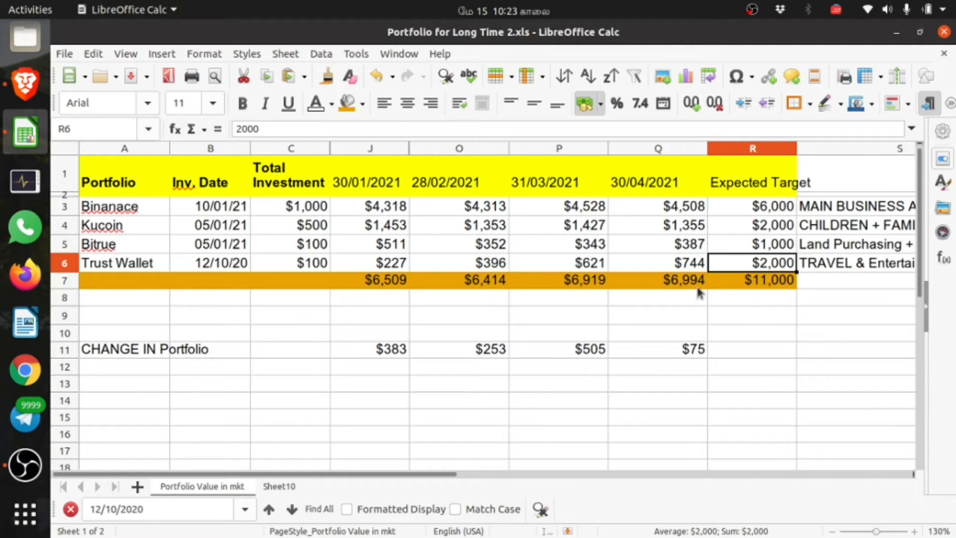
pyautogui.click(766, 209)
pyautogui.click(826, 206)
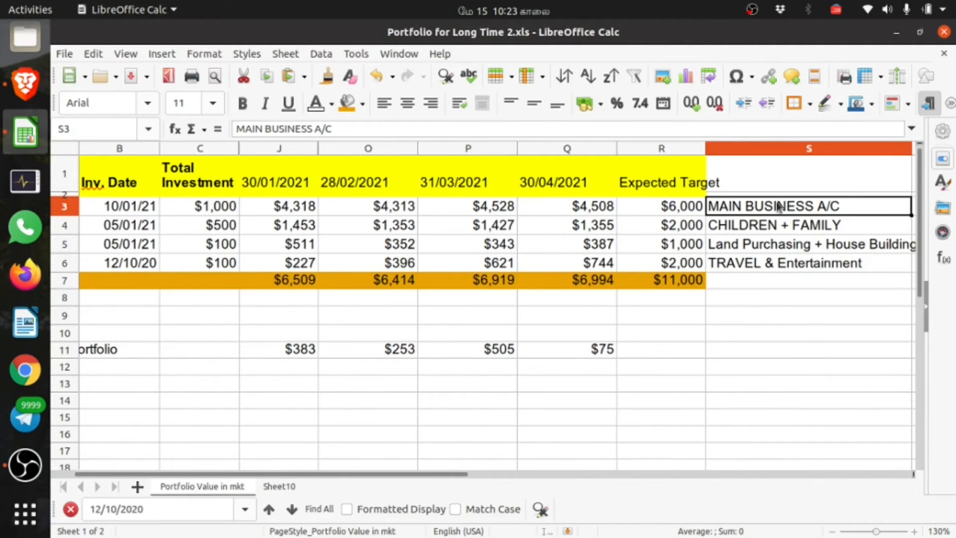
pyautogui.moveTo(417, 475); pyautogui.dragTo(304, 473)
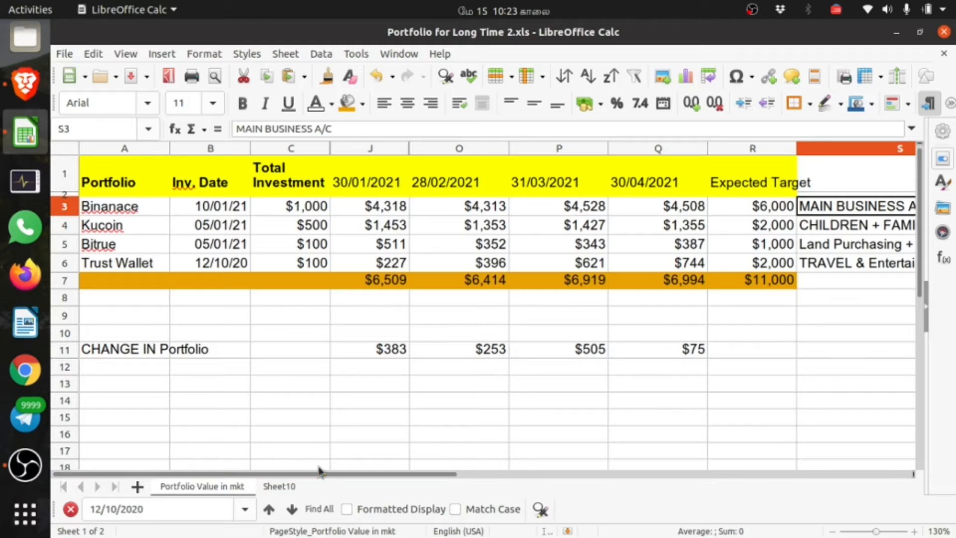
# Check Kucoin's expected target and purpose note, and read the purpose note for Bitrue.
pyautogui.click(761, 230)
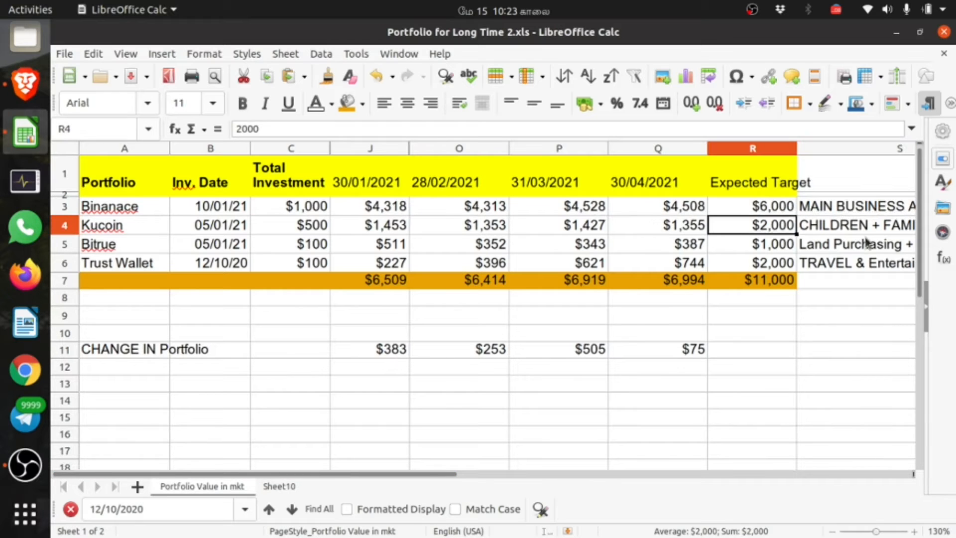
pyautogui.click(866, 230)
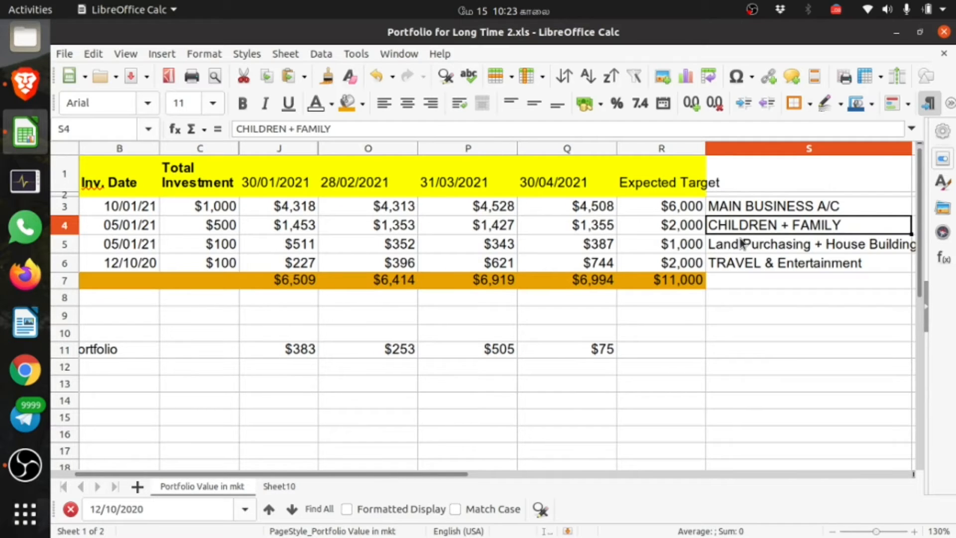
pyautogui.hscroll(-1, 327, 475)
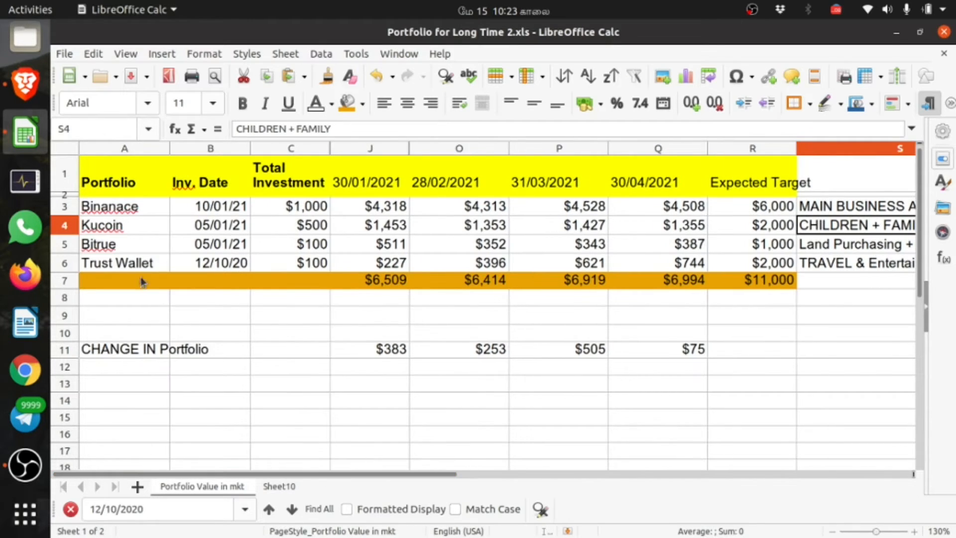
pyautogui.click(864, 250)
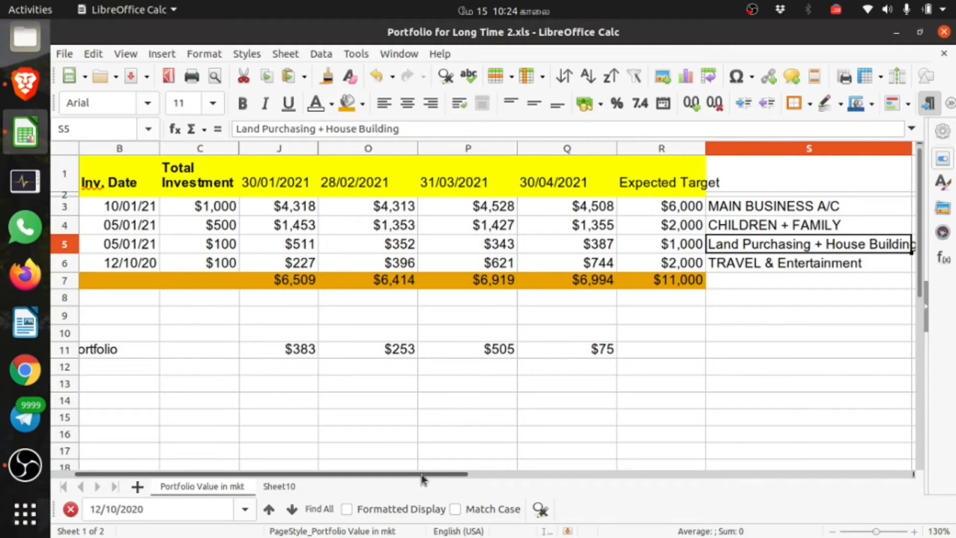
pyautogui.moveTo(425, 477); pyautogui.dragTo(350, 479)
# Examine the Trust Wallet entry and the purpose note at the end of its row.
pyautogui.click(119, 264)
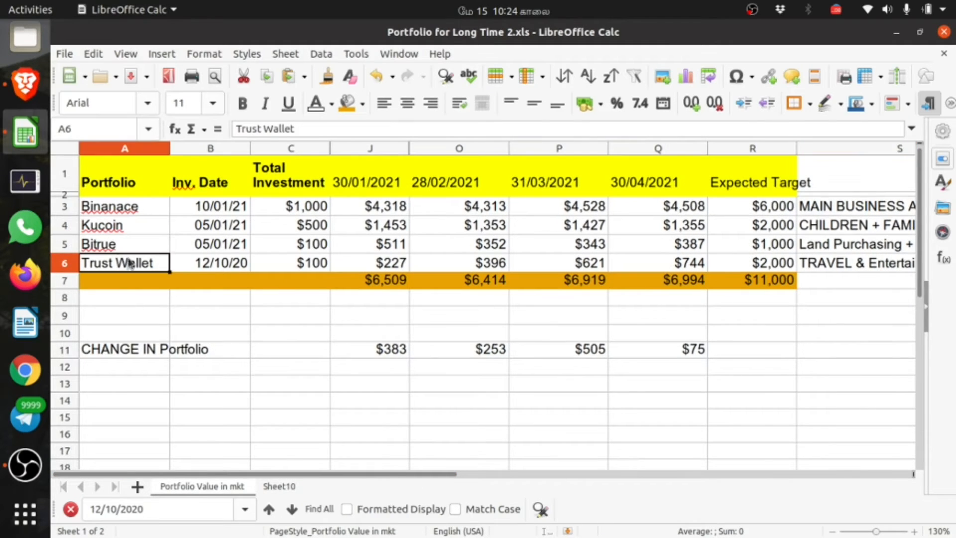
pyautogui.click(753, 434)
pyautogui.moveTo(422, 475); pyautogui.dragTo(508, 477)
pyautogui.click(691, 264)
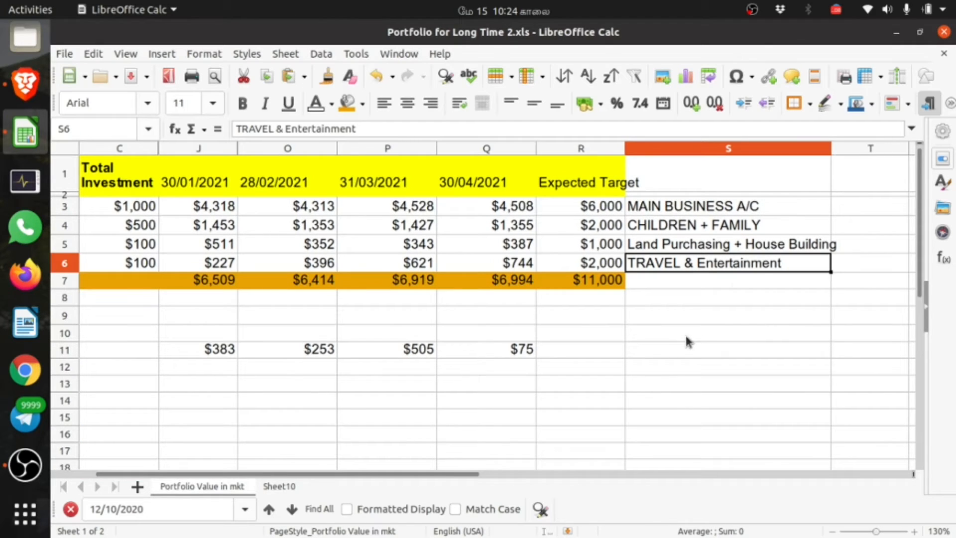
pyautogui.click(736, 287)
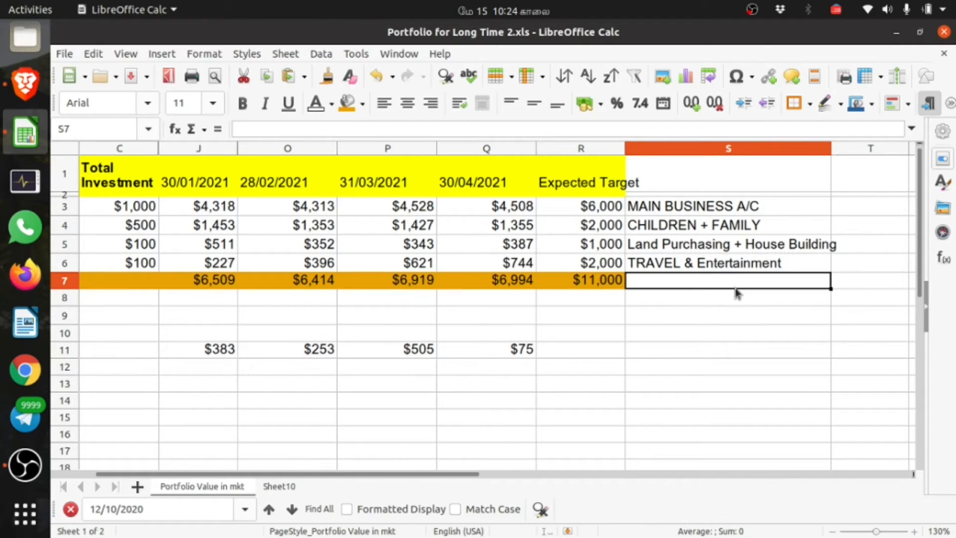
# Review the purpose notes of all four portfolios together, from Binanace to Trust Wallet.
pyautogui.click(719, 208)
pyautogui.moveTo(718, 208); pyautogui.dragTo(723, 273)
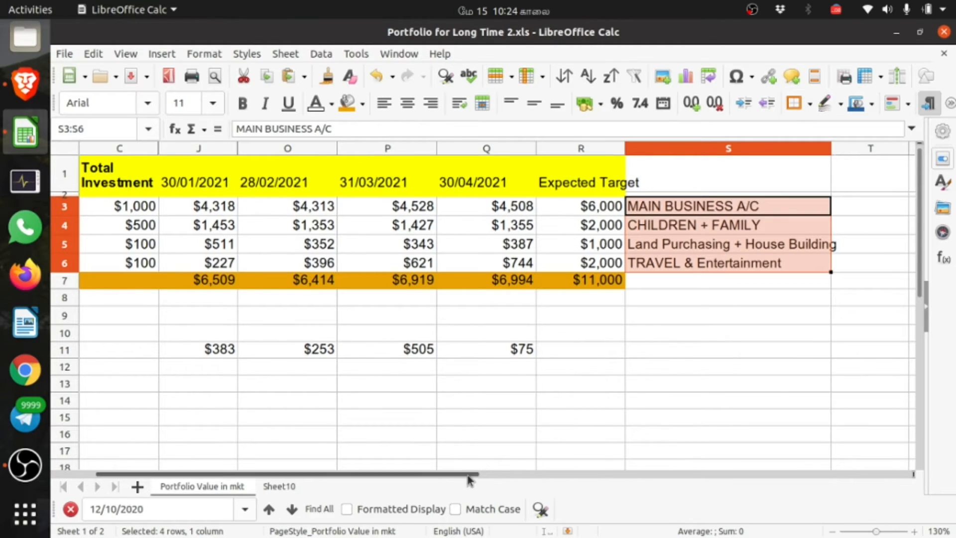
pyautogui.moveTo(468, 476); pyautogui.dragTo(369, 468)
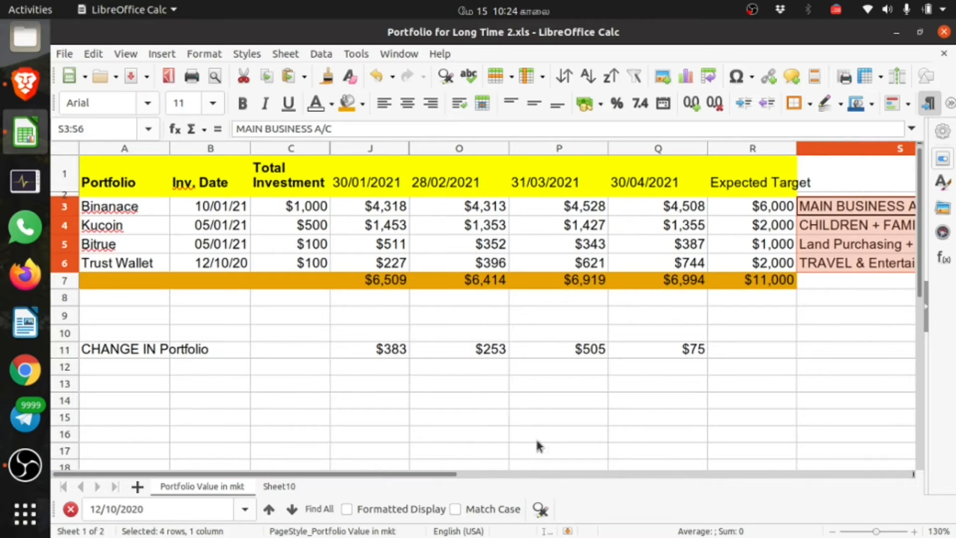
pyautogui.click(843, 249)
pyautogui.click(793, 209)
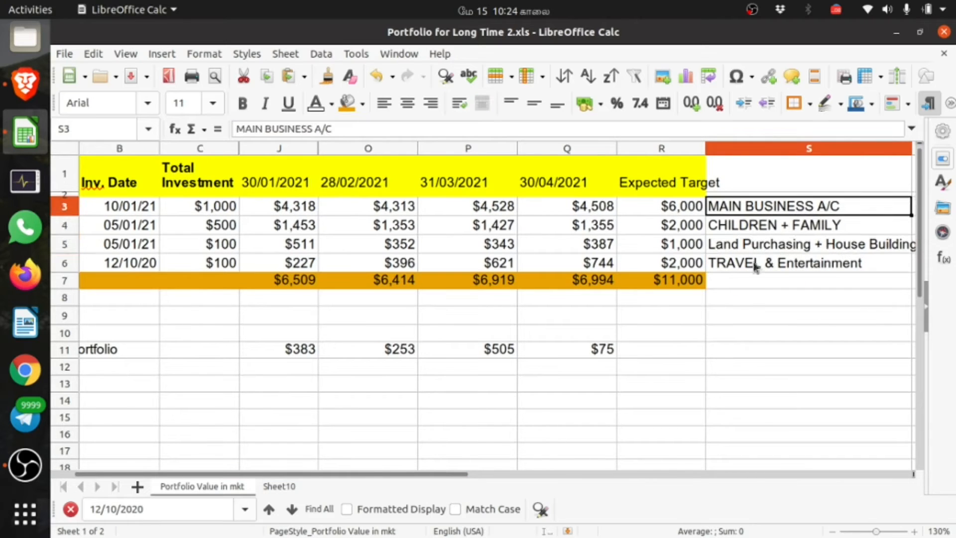
# Compare each portfolio's name and month-end values with its expected target and purpose note once more.
pyautogui.moveTo(461, 474); pyautogui.dragTo(366, 486)
pyautogui.click(768, 391)
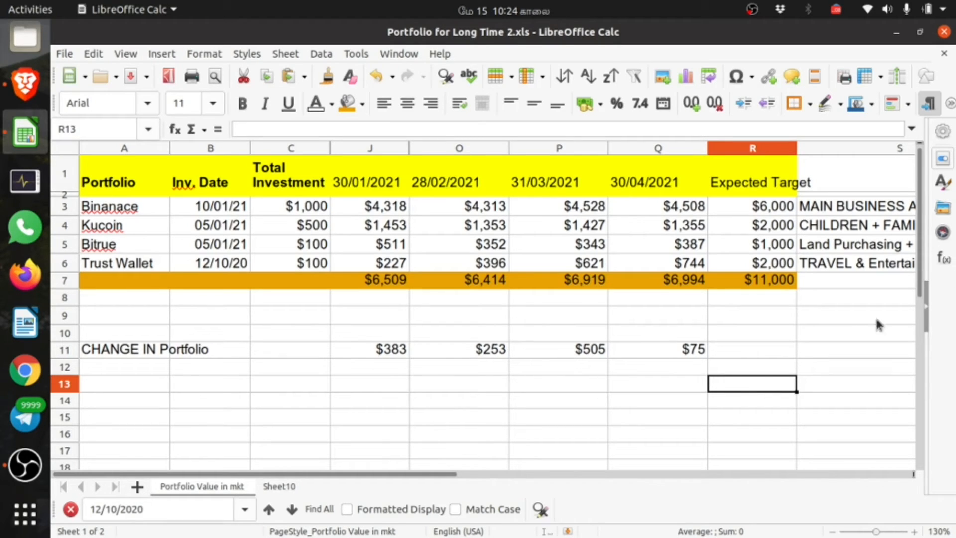
pyautogui.click(887, 212)
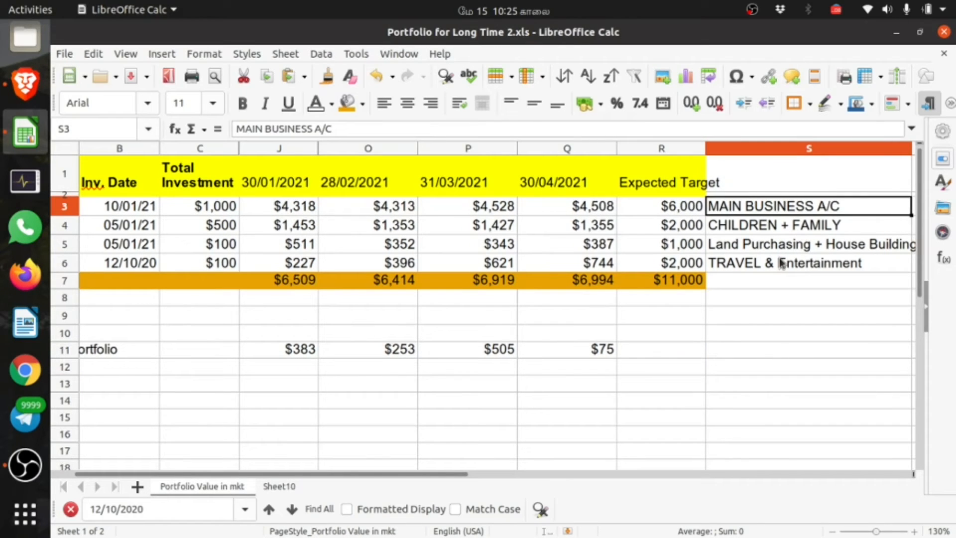
pyautogui.moveTo(380, 475); pyautogui.dragTo(343, 482)
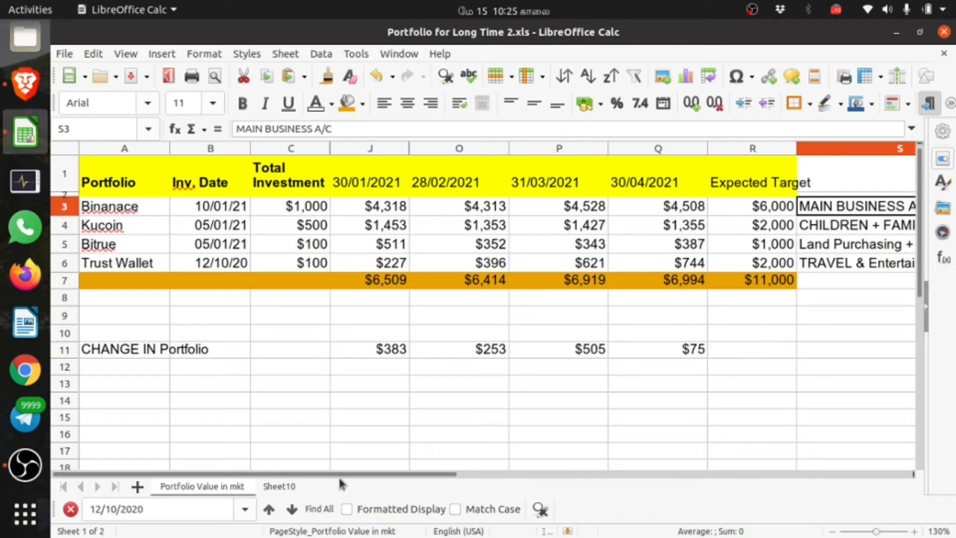
# Switch to Sheet10 and examine the number of tokens held, from the MX row to the XRP row.
pyautogui.click(295, 488)
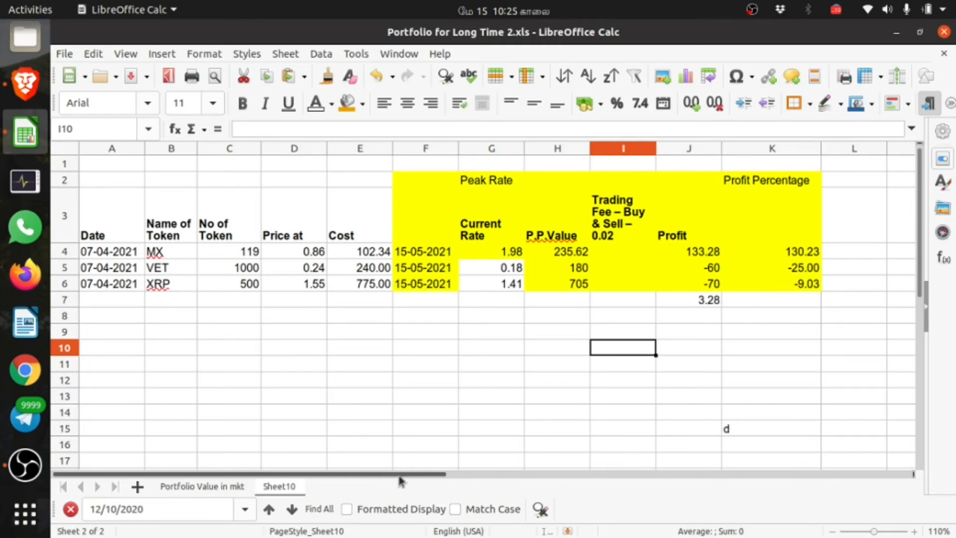
pyautogui.moveTo(413, 474); pyautogui.dragTo(350, 476)
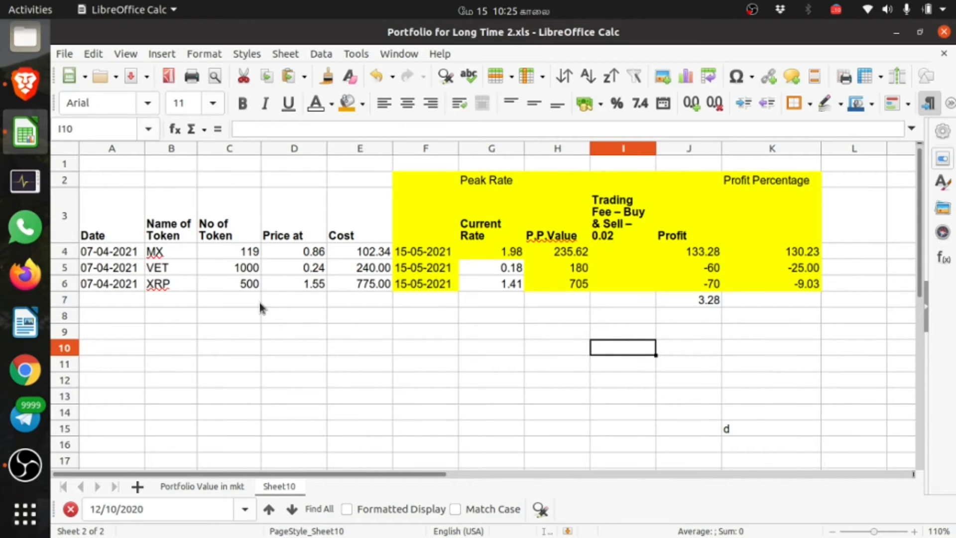
pyautogui.click(238, 254)
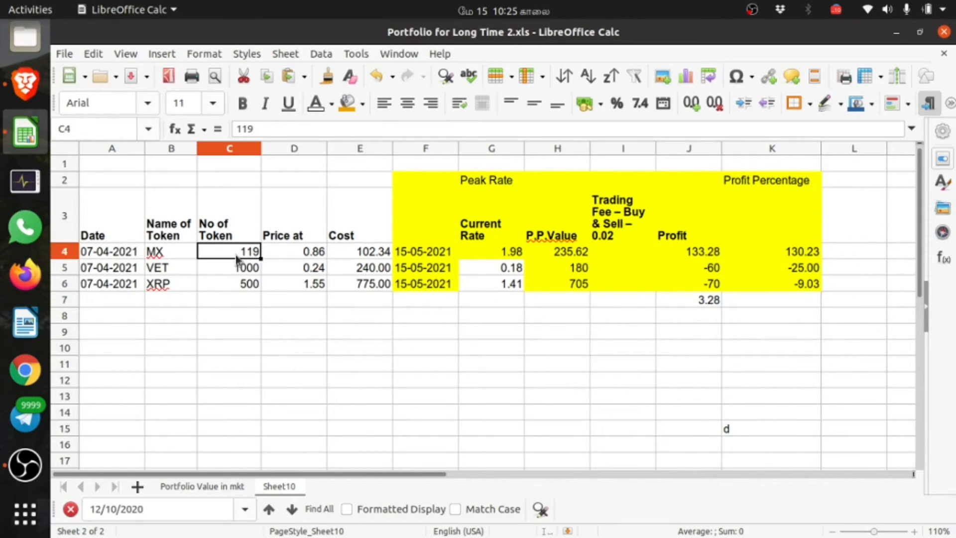
pyautogui.click(231, 281)
pyautogui.click(241, 249)
pyautogui.click(234, 286)
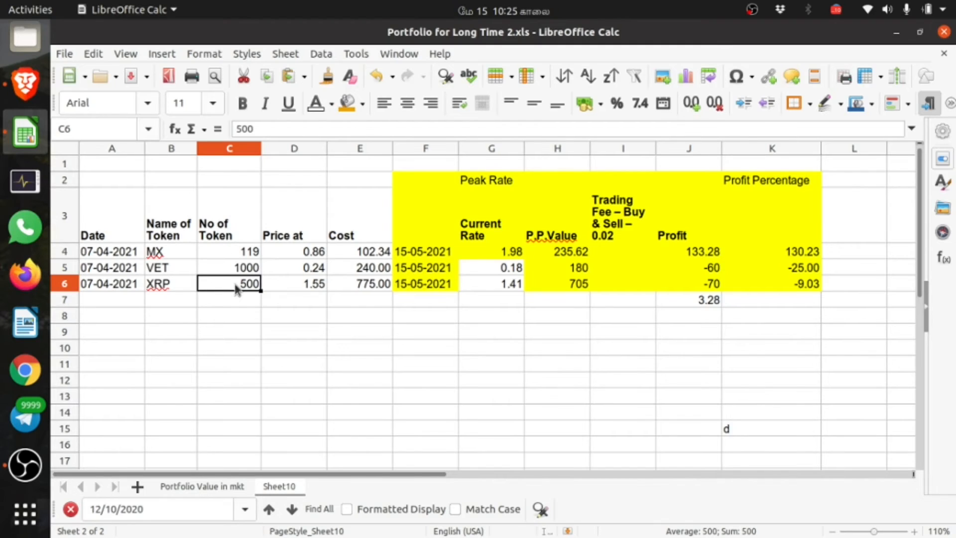
pyautogui.click(266, 320)
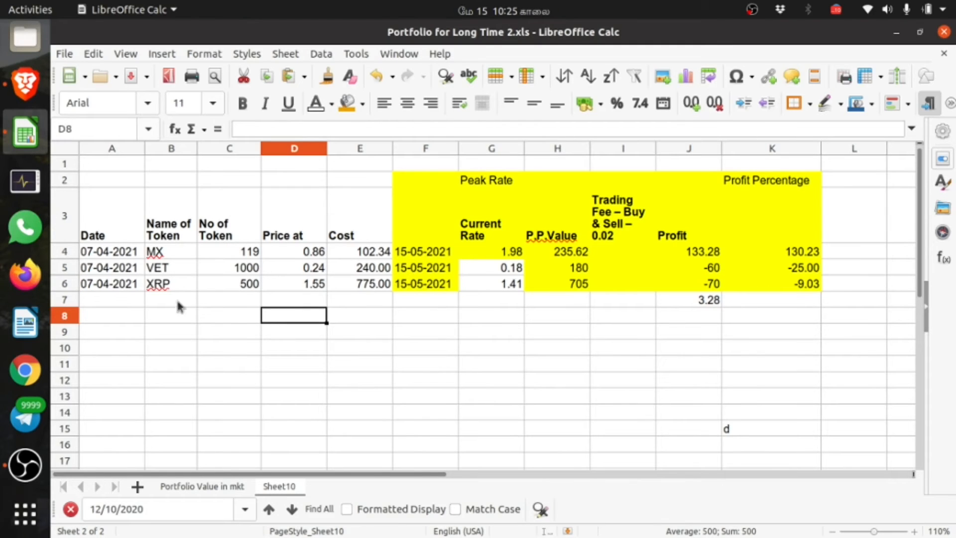
# Check the MX purchase date and token count, and read the token names from MX to XRP.
pyautogui.click(93, 256)
pyautogui.click(184, 258)
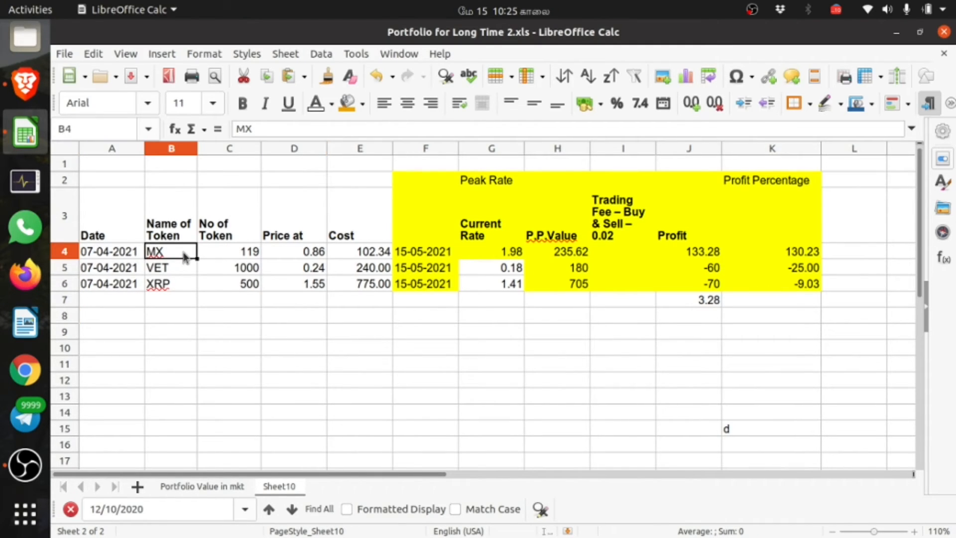
pyautogui.click(134, 259)
pyautogui.click(243, 255)
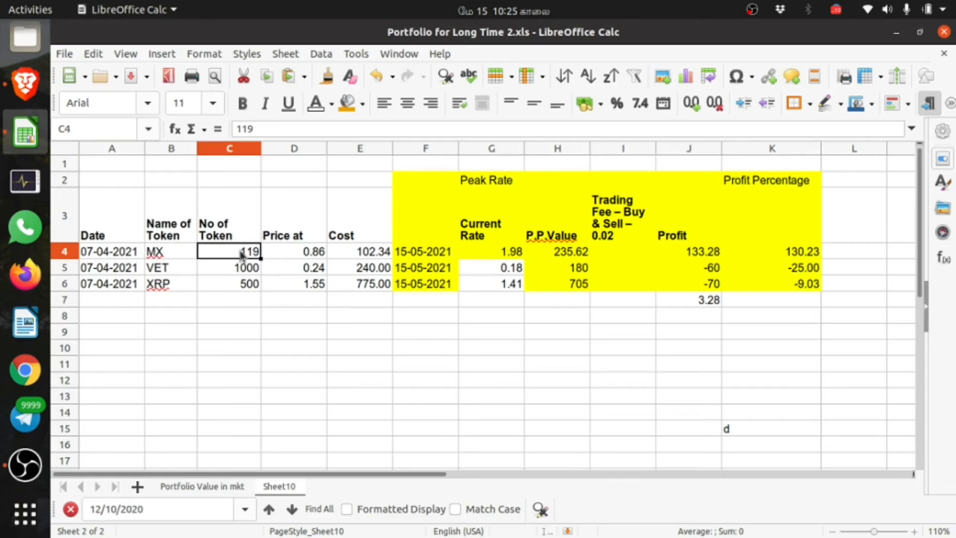
pyautogui.click(184, 258)
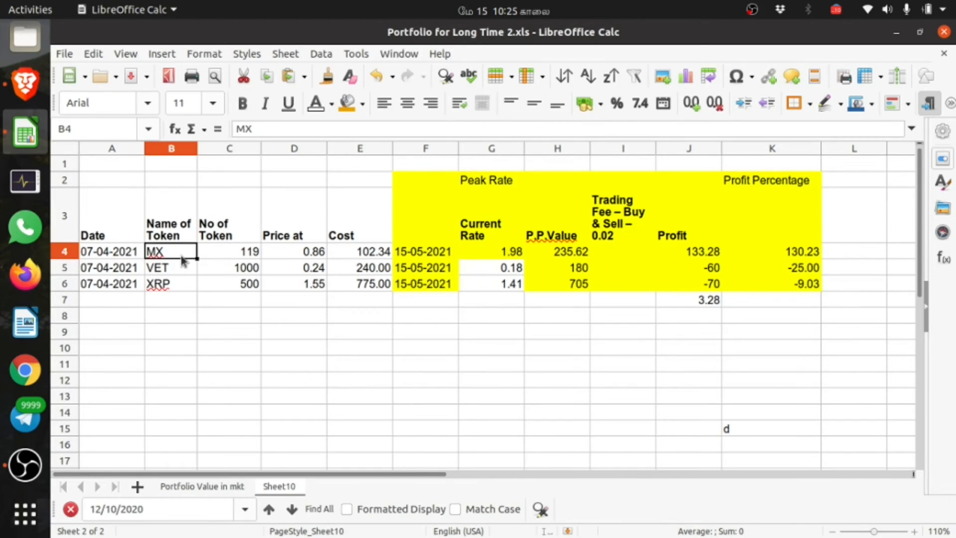
pyautogui.click(172, 271)
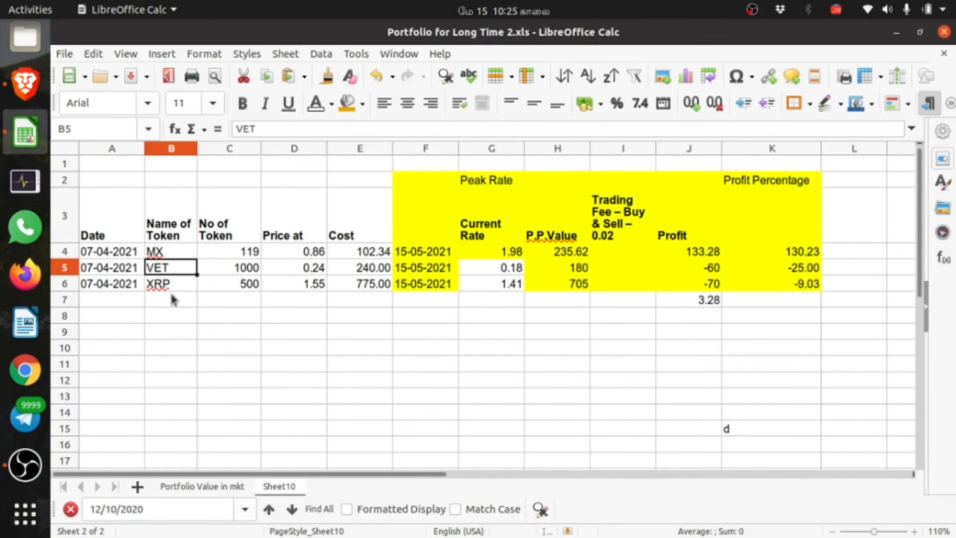
pyautogui.click(177, 285)
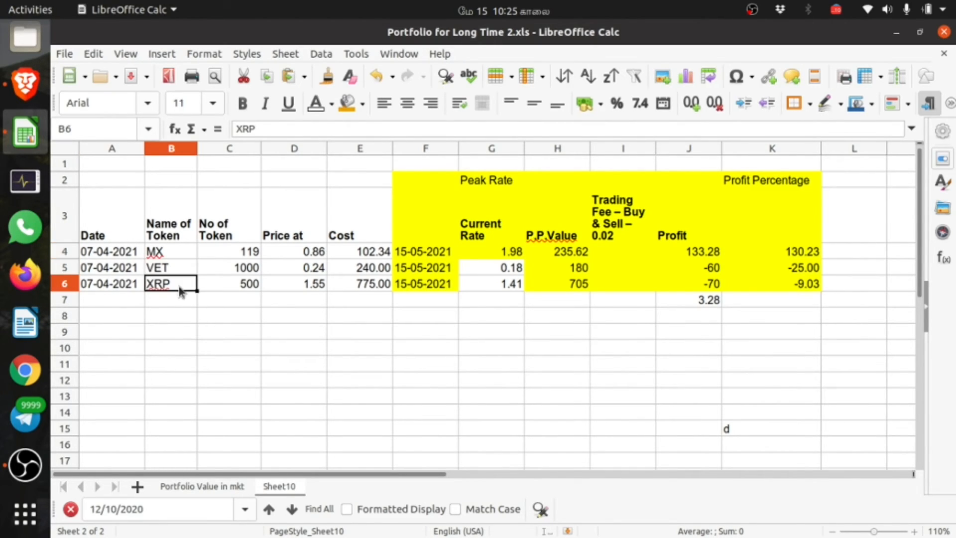
# Compare the token quantities and purchase prices of the MX and XRP rows.
pyautogui.click(227, 286)
pyautogui.click(227, 251)
pyautogui.click(228, 288)
pyautogui.click(293, 253)
pyautogui.click(291, 283)
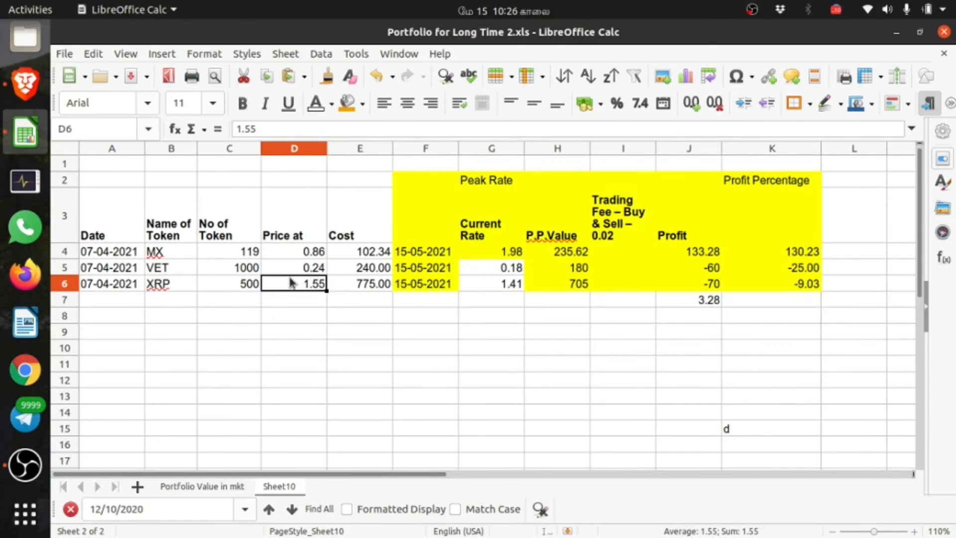
# Inspect the Cost formulas for MX, VET and XRP, confirming them without edits.
pyautogui.click(352, 251)
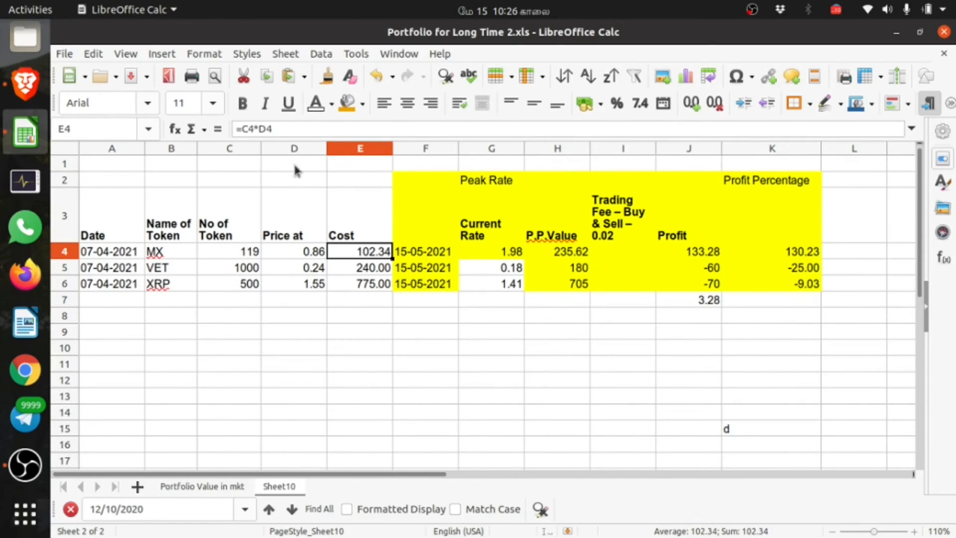
pyautogui.click(299, 127)
pyautogui.press('Return')
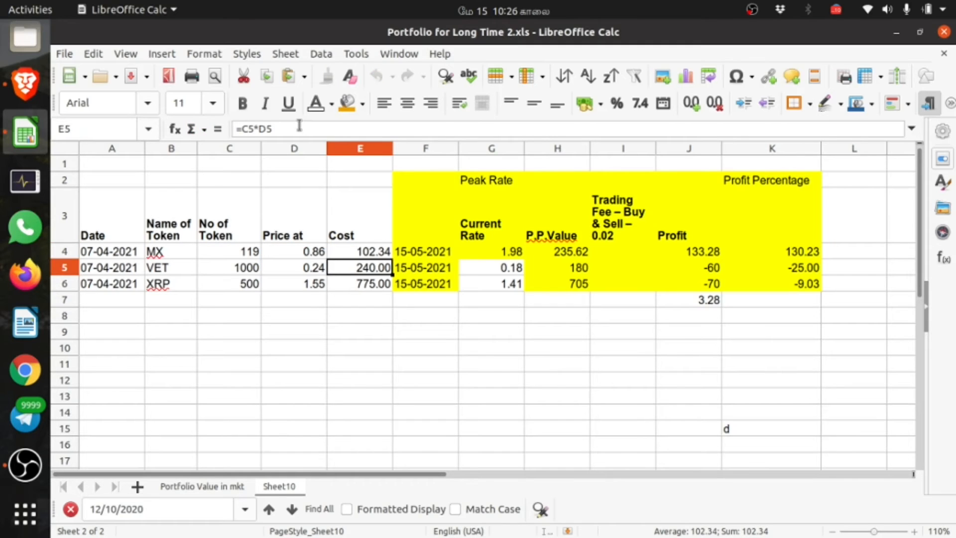
pyautogui.press('Return')
pyautogui.click(364, 255)
pyautogui.click(366, 269)
pyautogui.click(366, 282)
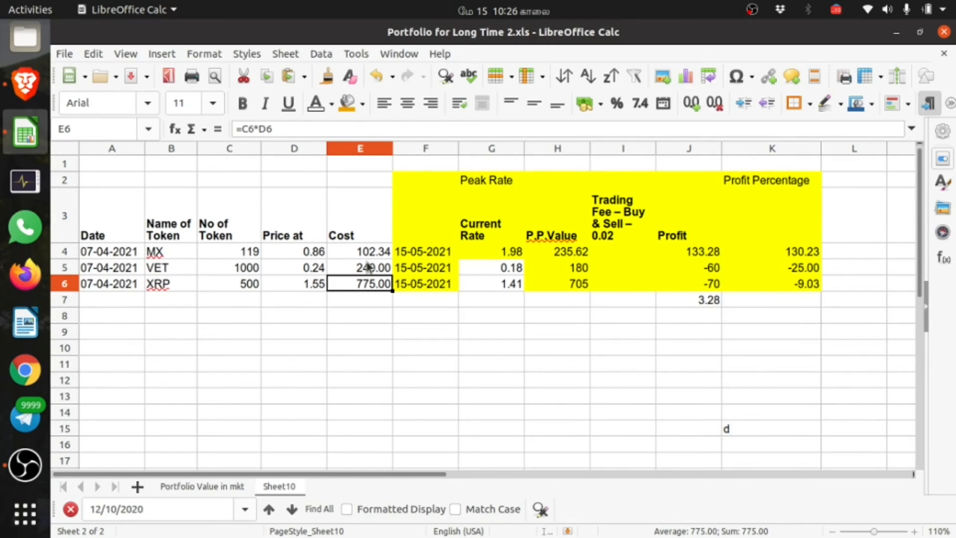
pyautogui.click(375, 251)
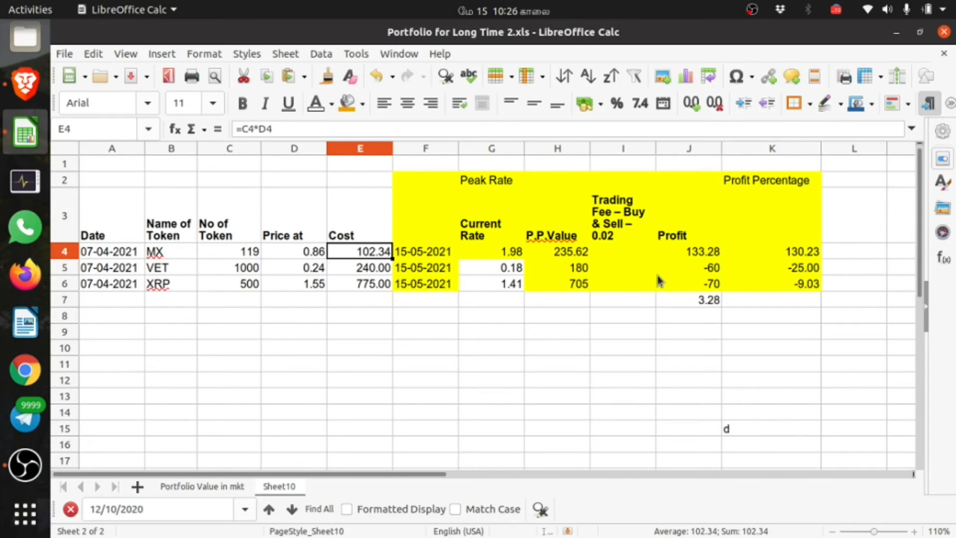
pyautogui.click(372, 301)
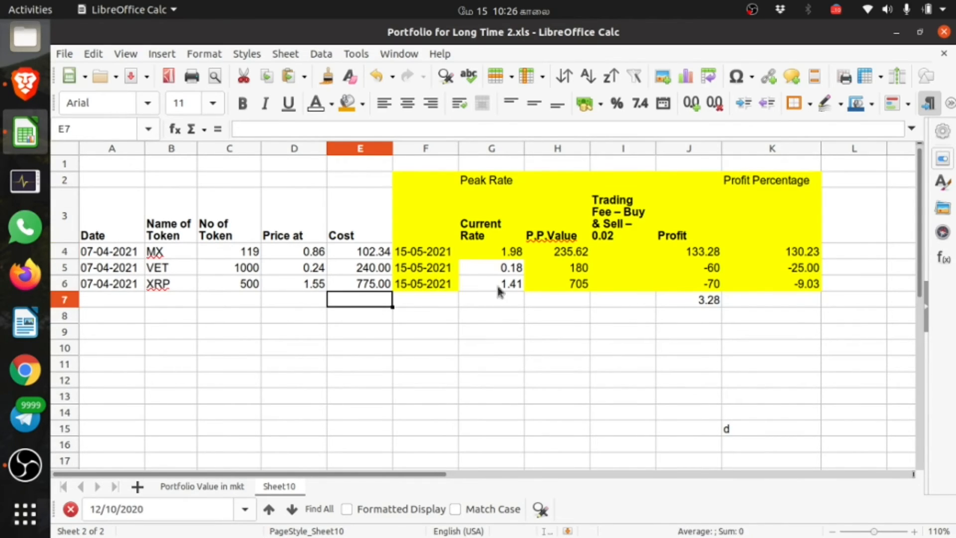
# Enter the formula =E4*0.01 as the trading fee for MX in cell I4.
pyautogui.click(631, 235)
pyautogui.click(626, 252)
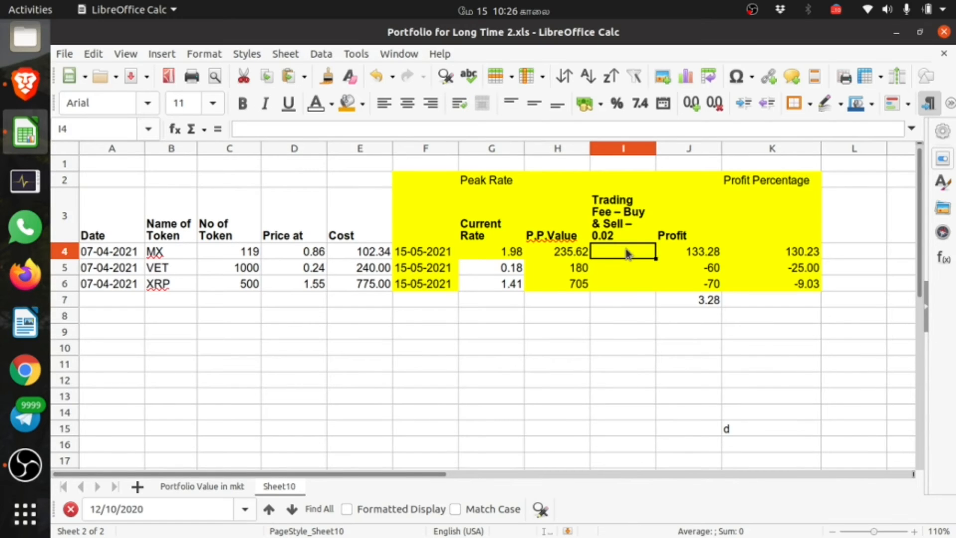
pyautogui.write('=')
pyautogui.click(384, 252)
pyautogui.write('*0.01')
pyautogui.press('Return')
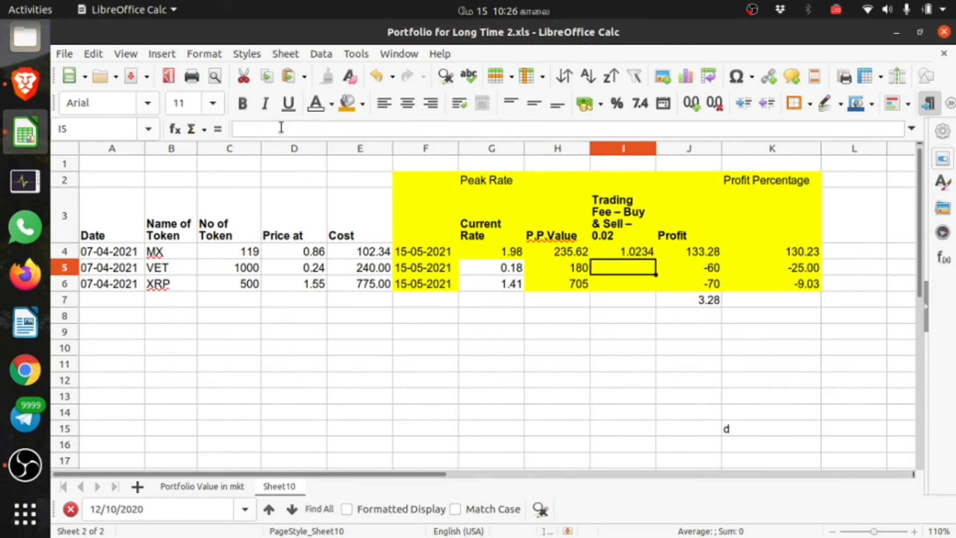
# Change the MX trading fee formula to =E4*0.01% and fill it down through the XRP row.
pyautogui.click(623, 247)
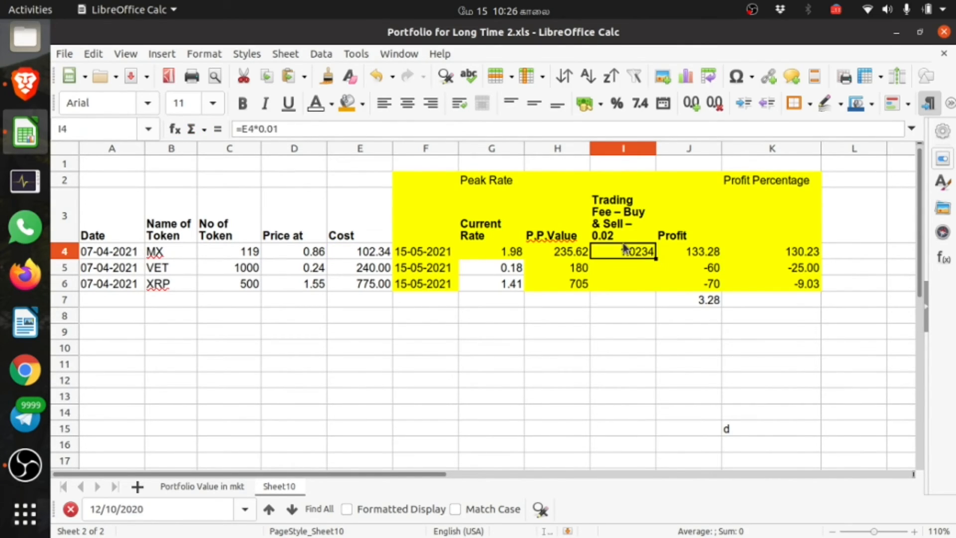
pyautogui.click(304, 128)
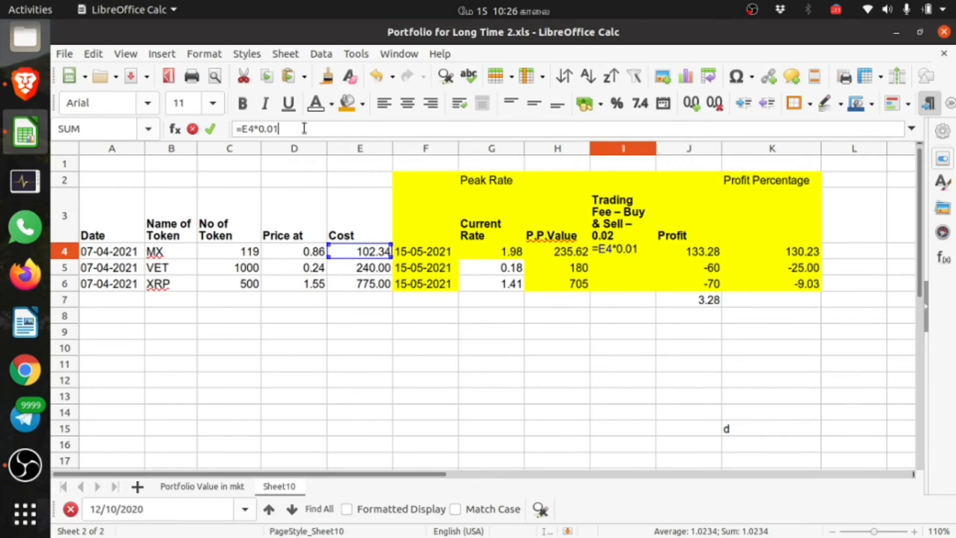
pyautogui.write('%')
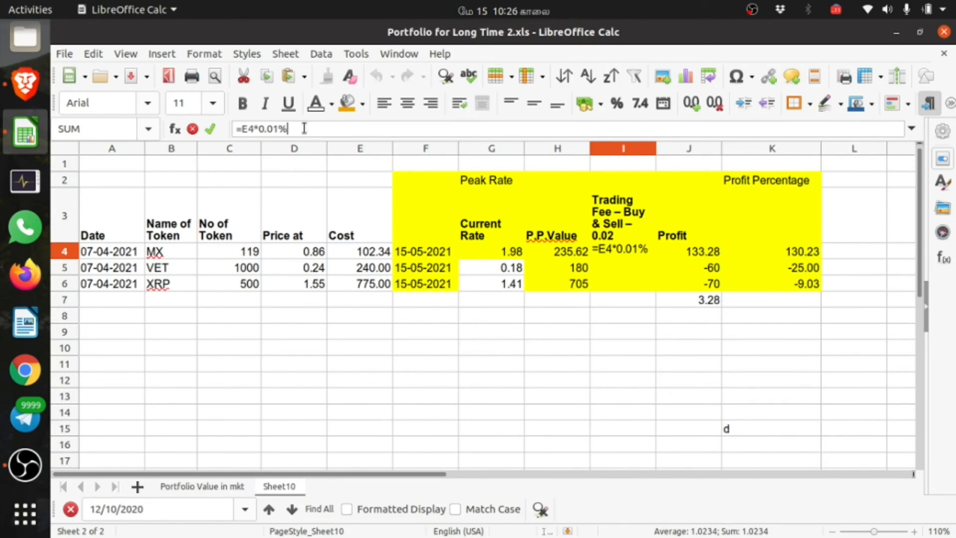
pyautogui.press('Return')
pyautogui.click(652, 255)
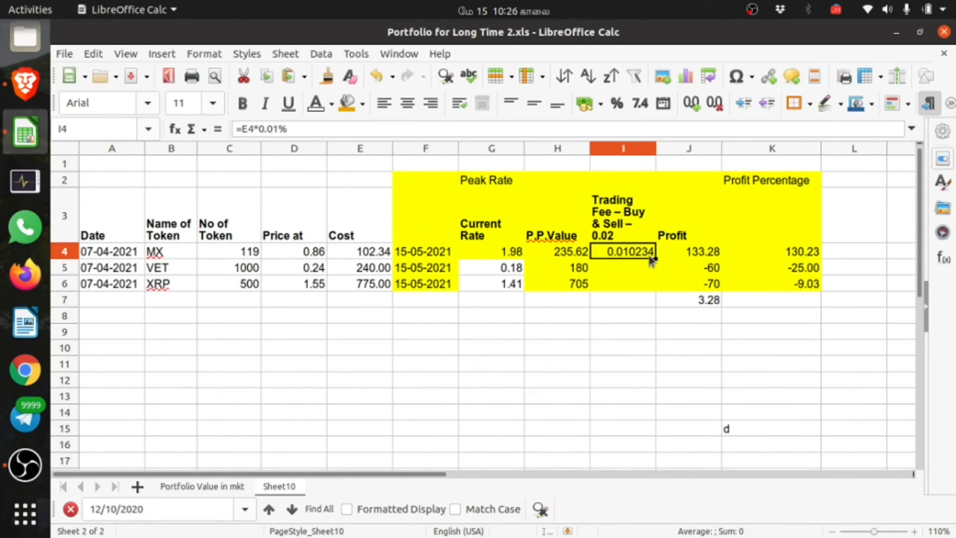
pyautogui.moveTo(653, 257); pyautogui.dragTo(654, 291)
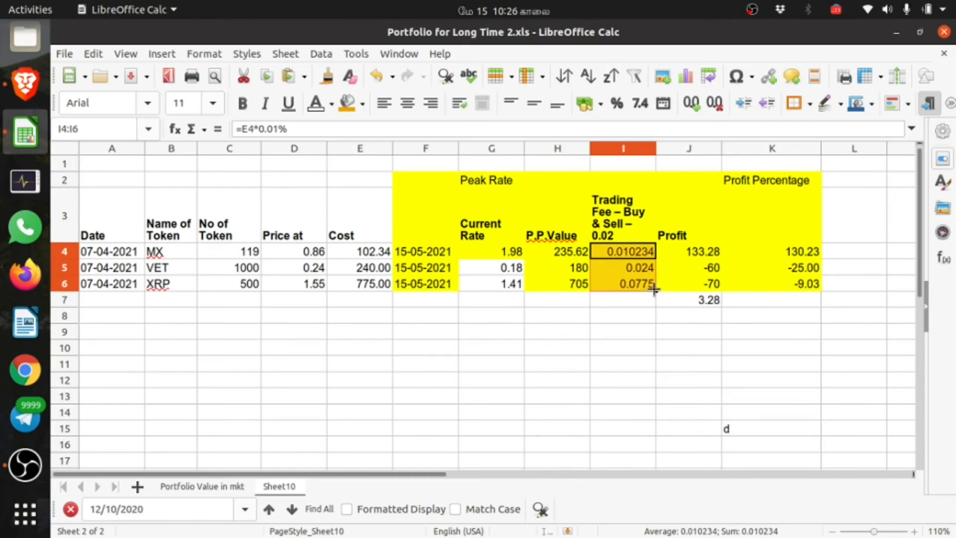
pyautogui.click(383, 129)
pyautogui.write('*2')
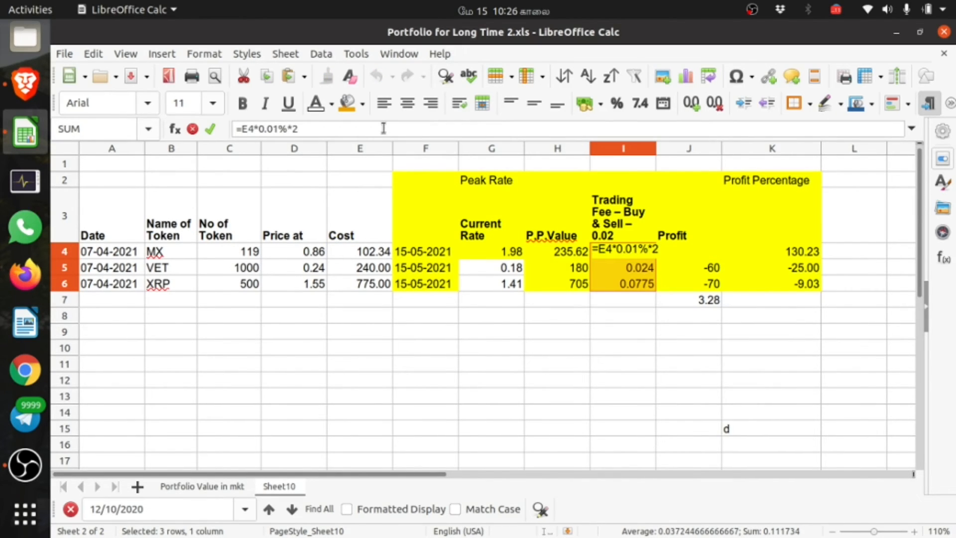
pyautogui.press('BackSpace')
pyautogui.press('BackSpace')
pyautogui.press('Return')
pyautogui.click(771, 364)
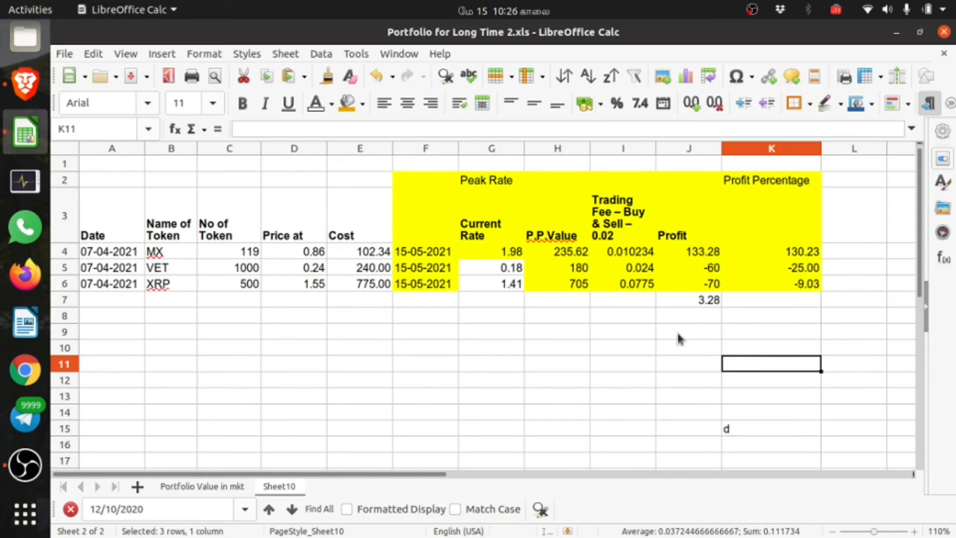
# Check the MX profit formula, and review the token's quantity, purchase price and cost.
pyautogui.click(685, 254)
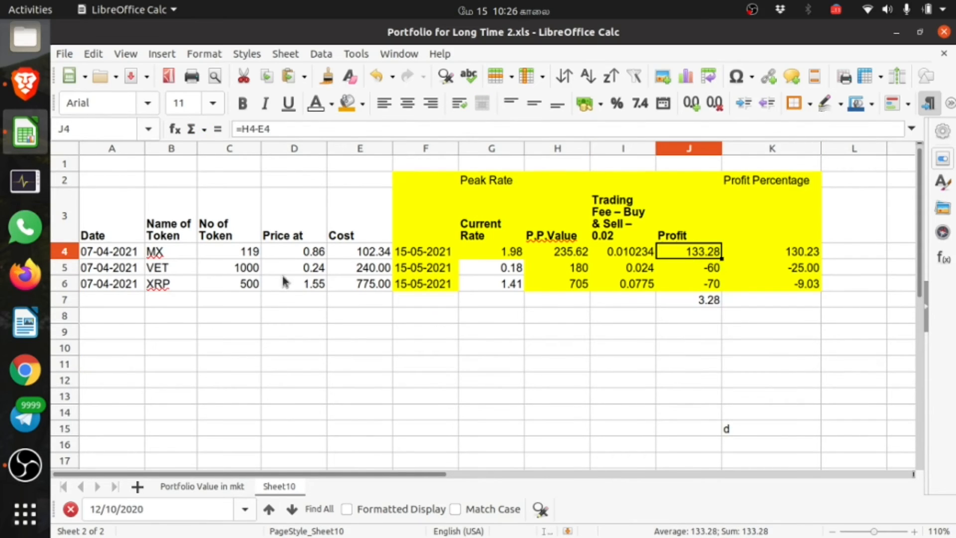
pyautogui.click(170, 251)
pyautogui.moveTo(256, 267); pyautogui.dragTo(256, 257)
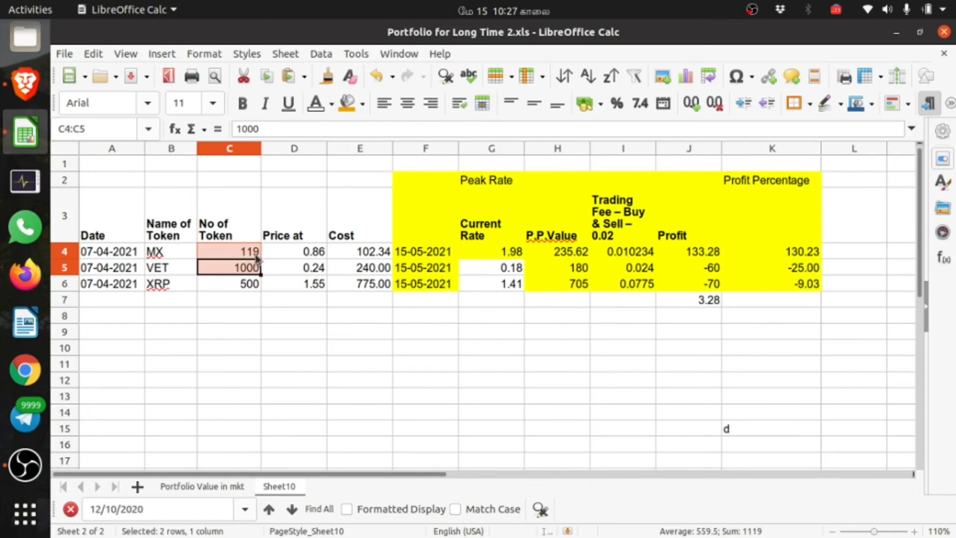
pyautogui.click(257, 253)
pyautogui.click(314, 252)
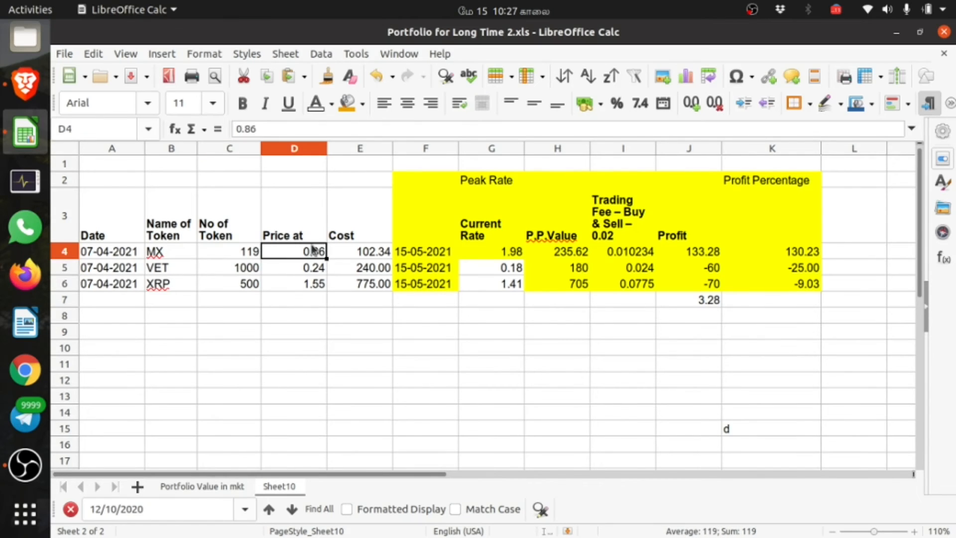
pyautogui.click(369, 253)
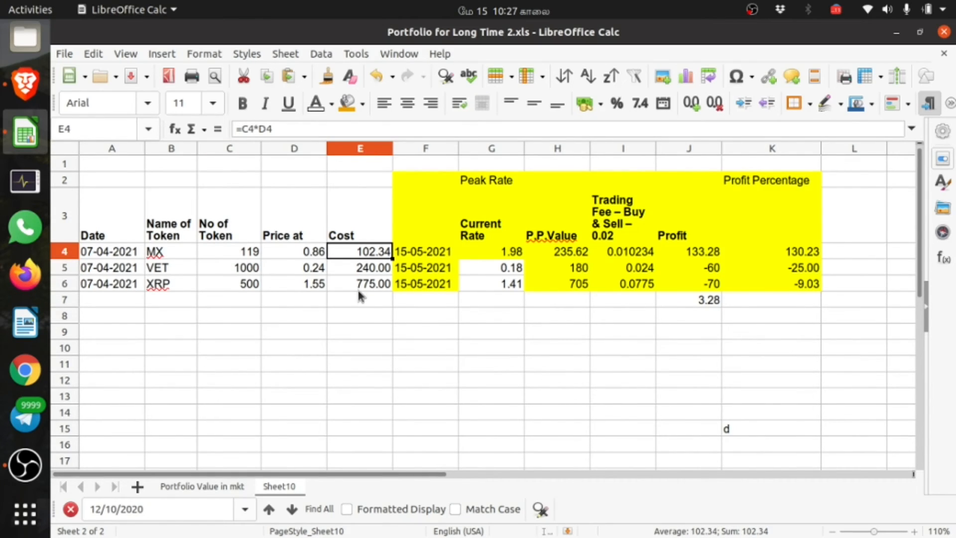
# Examine MX's current rate and the P.P. Value formulas for MX, VET and XRP without changing them.
pyautogui.click(516, 256)
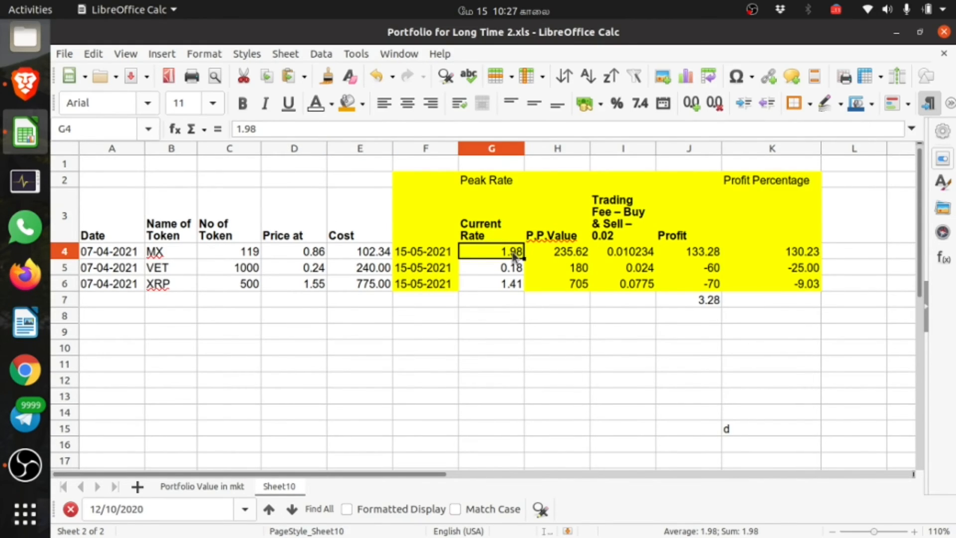
pyautogui.click(568, 264)
pyautogui.click(572, 253)
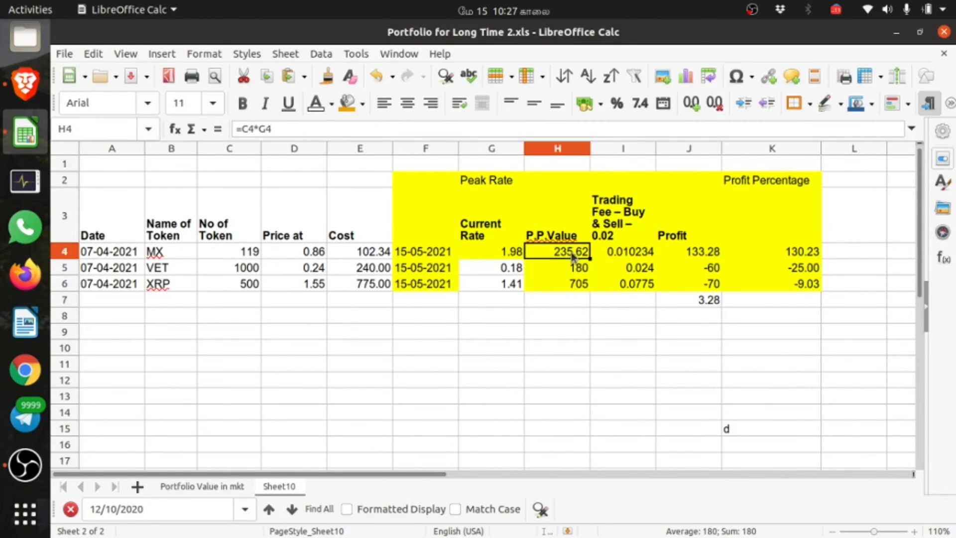
pyautogui.click(344, 128)
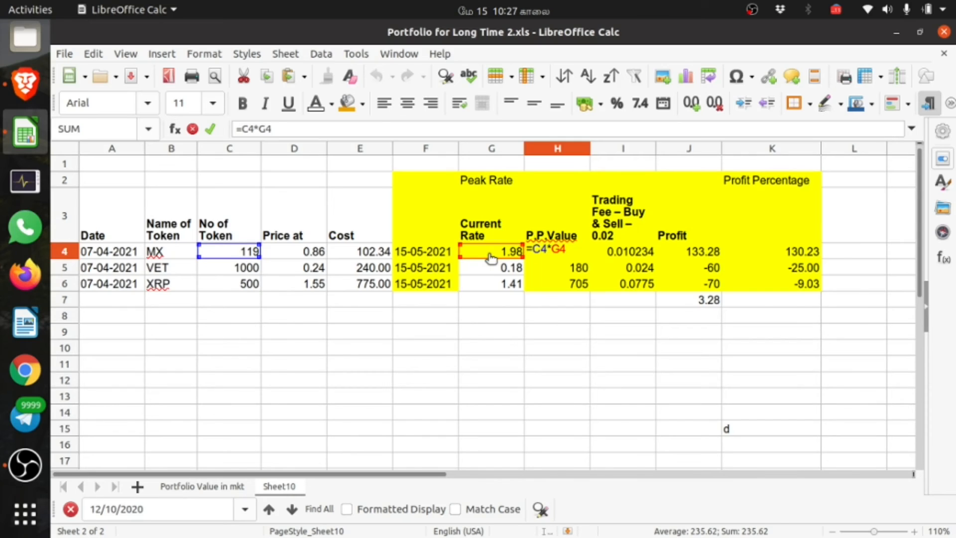
pyautogui.press('Return')
pyautogui.click(569, 255)
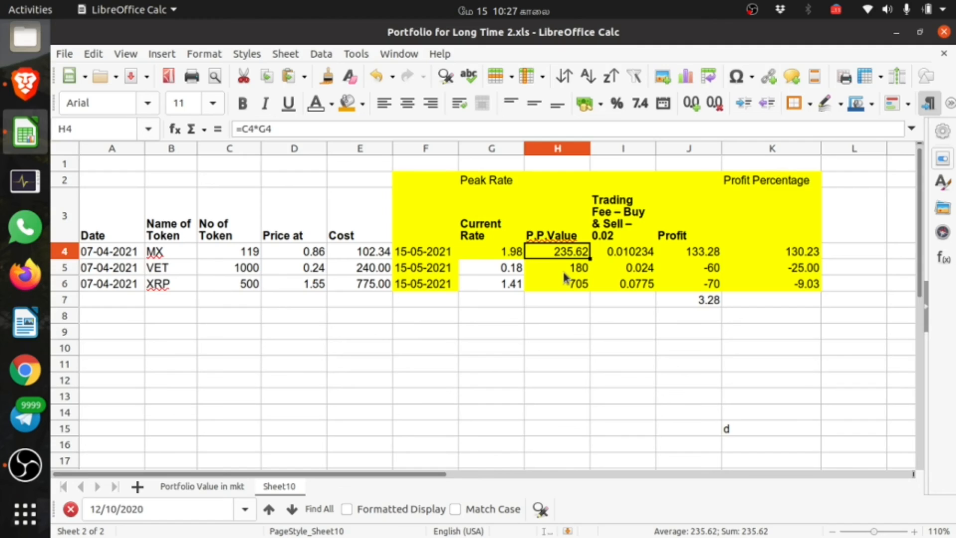
pyautogui.click(565, 273)
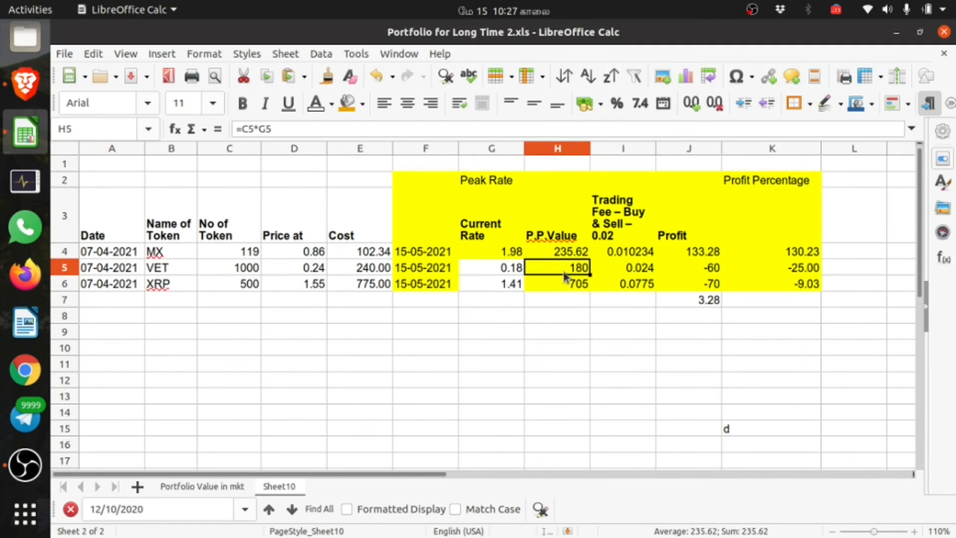
pyautogui.click(558, 289)
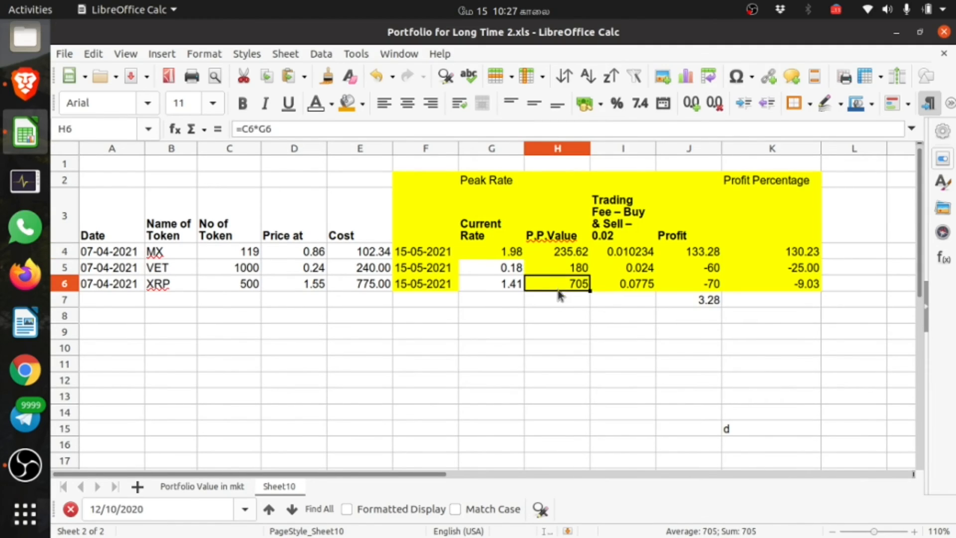
# Total the P.P. Value column in cell H7 with the formula =SUM(H4:H6).
pyautogui.click(551, 313)
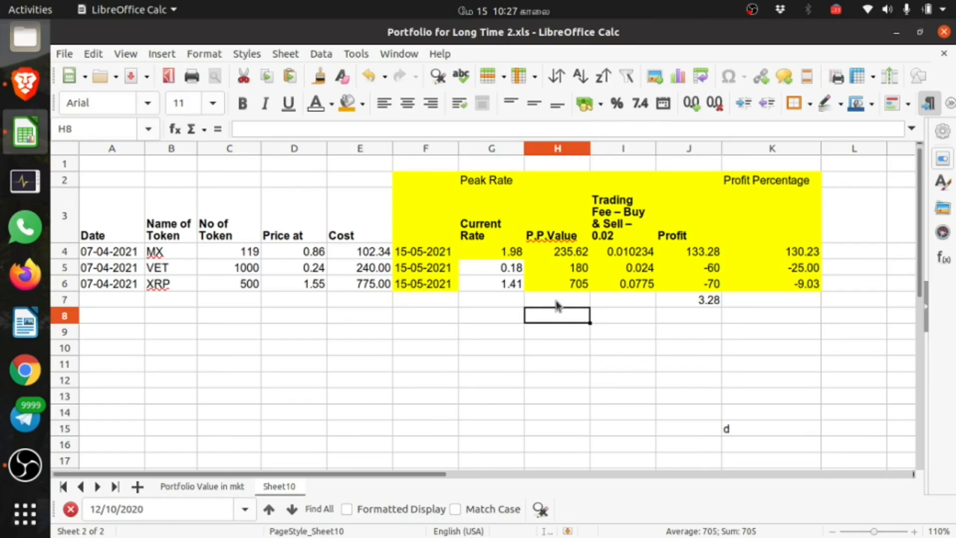
pyautogui.click(557, 299)
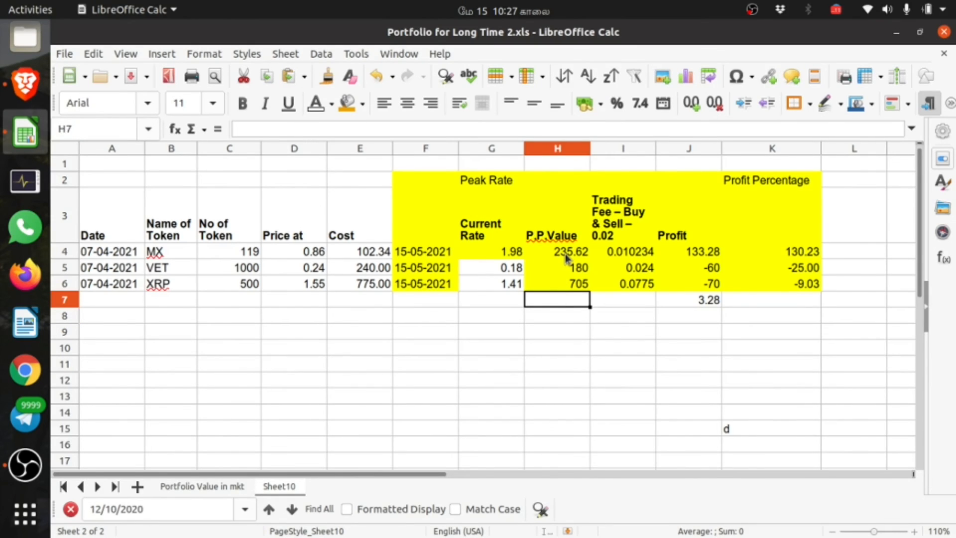
pyautogui.write('=')
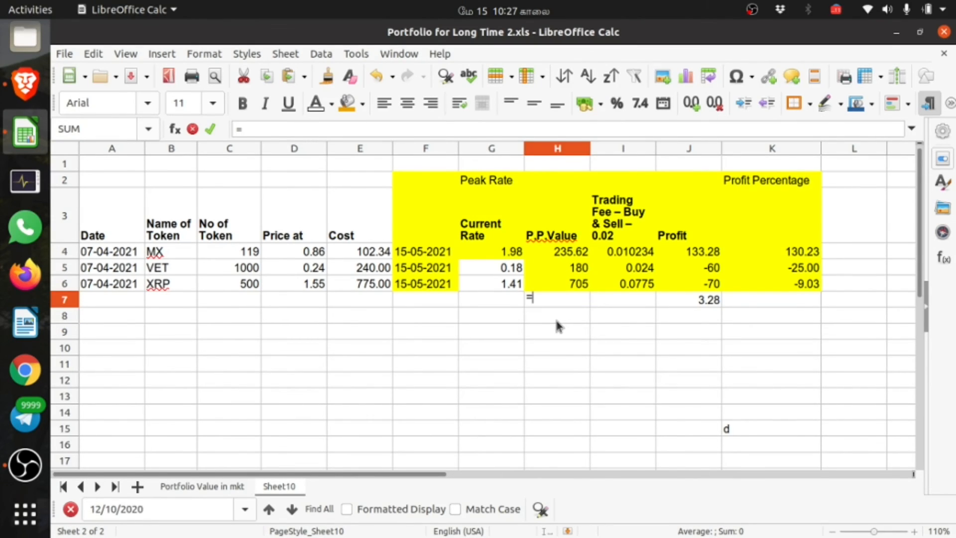
pyautogui.write('suM(')
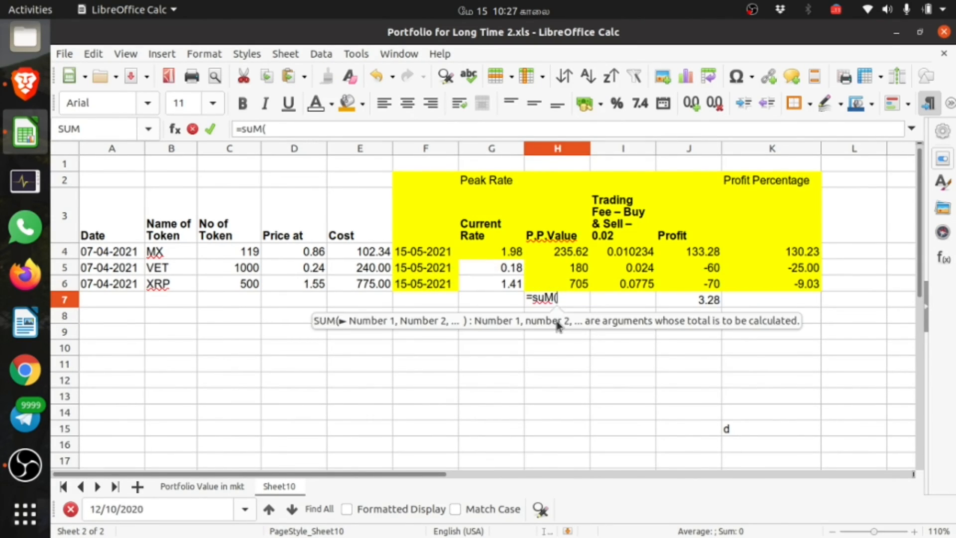
pyautogui.click(565, 256)
pyautogui.write('+')
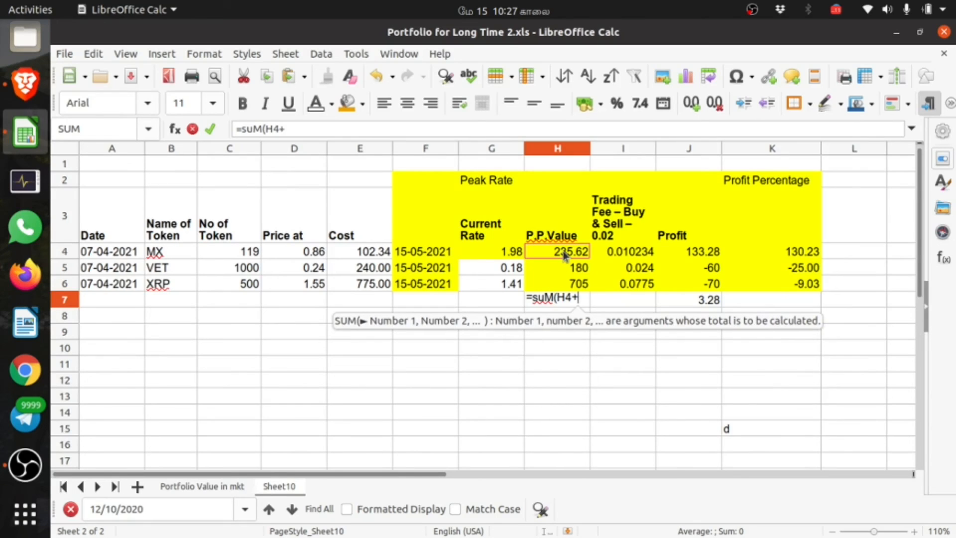
pyautogui.moveTo(553, 252); pyautogui.dragTo(560, 287)
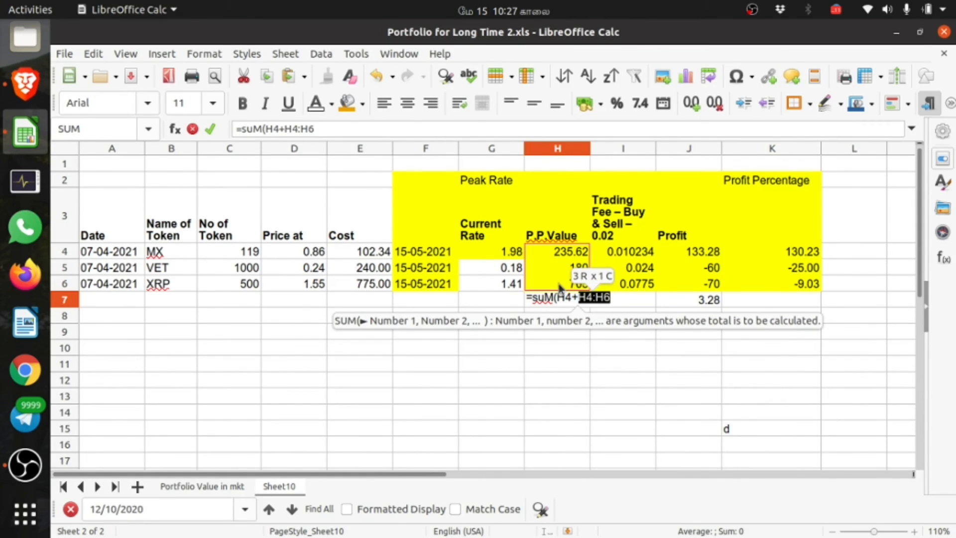
pyautogui.write(')')
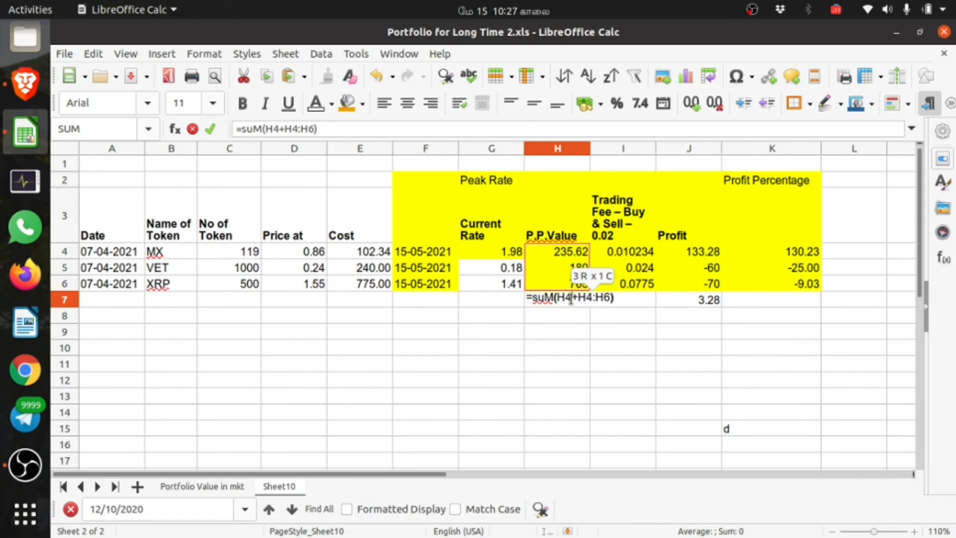
pyautogui.click(570, 299)
pyautogui.press('BackSpace')
pyautogui.press('BackSpace')
pyautogui.press('BackSpace')
pyautogui.press('Return')
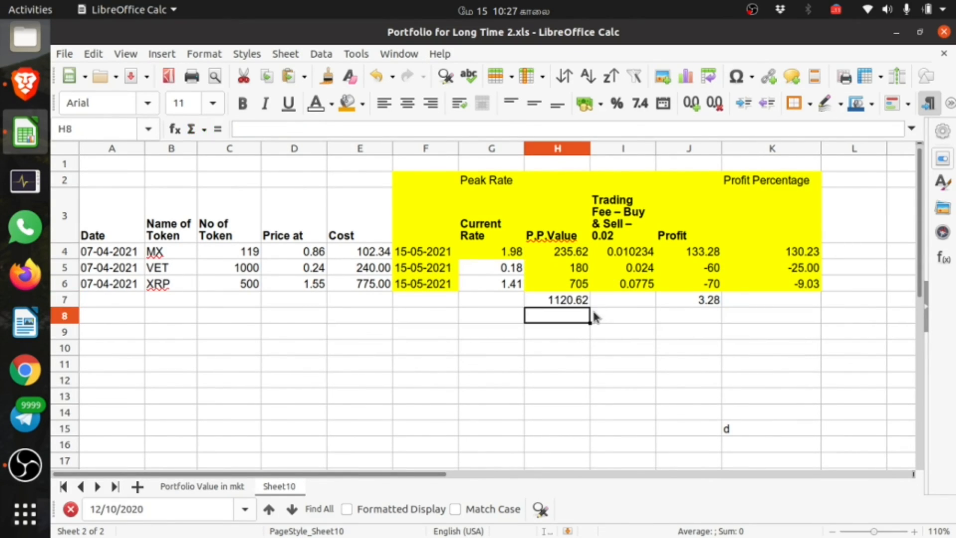
pyautogui.click(597, 341)
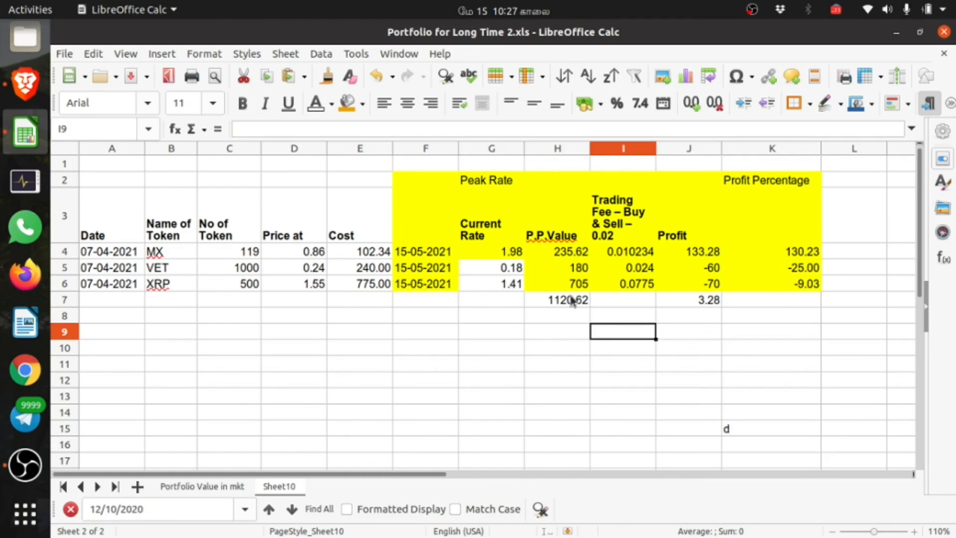
pyautogui.click(572, 302)
pyautogui.click(574, 330)
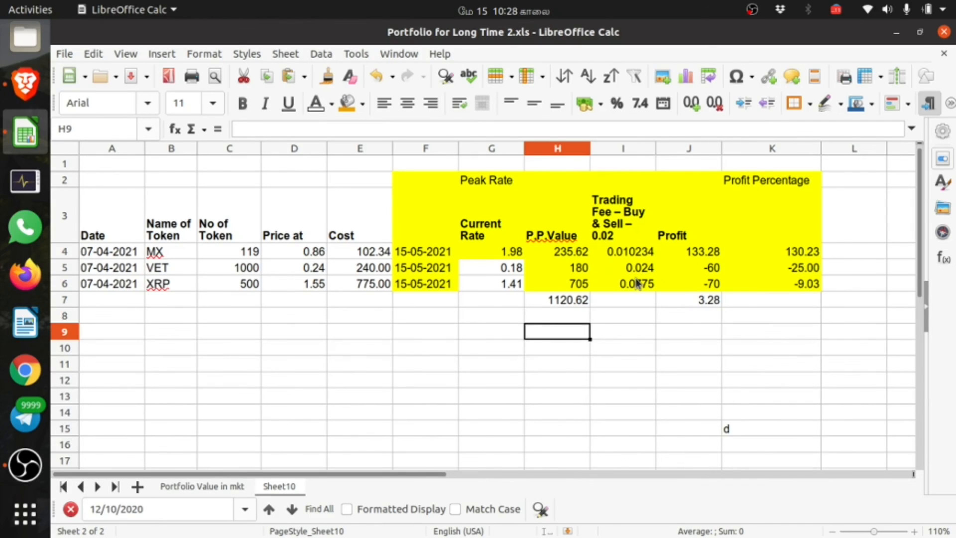
# Check the MX trading fee, profit and profit percentage formulas, along with the VET and XRP profit cells.
pyautogui.click(639, 254)
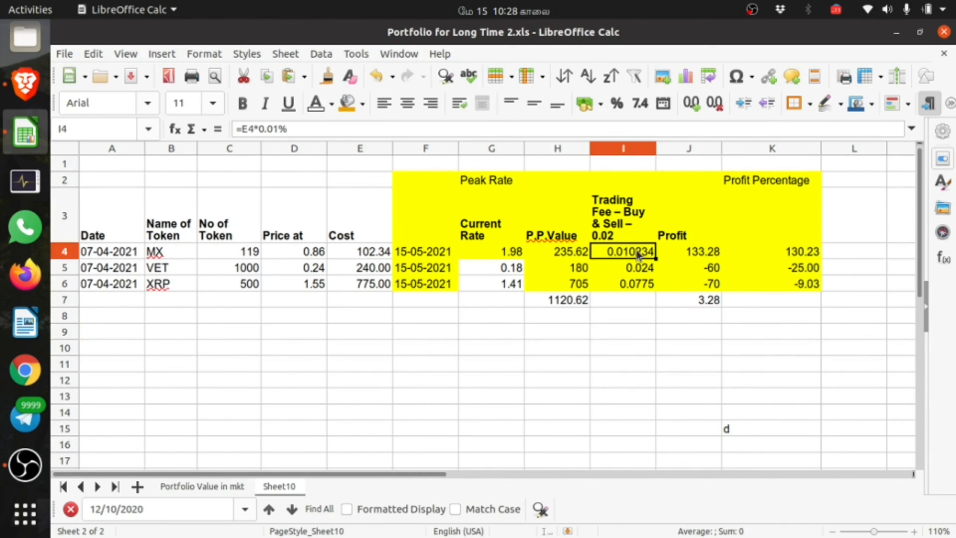
pyautogui.click(686, 256)
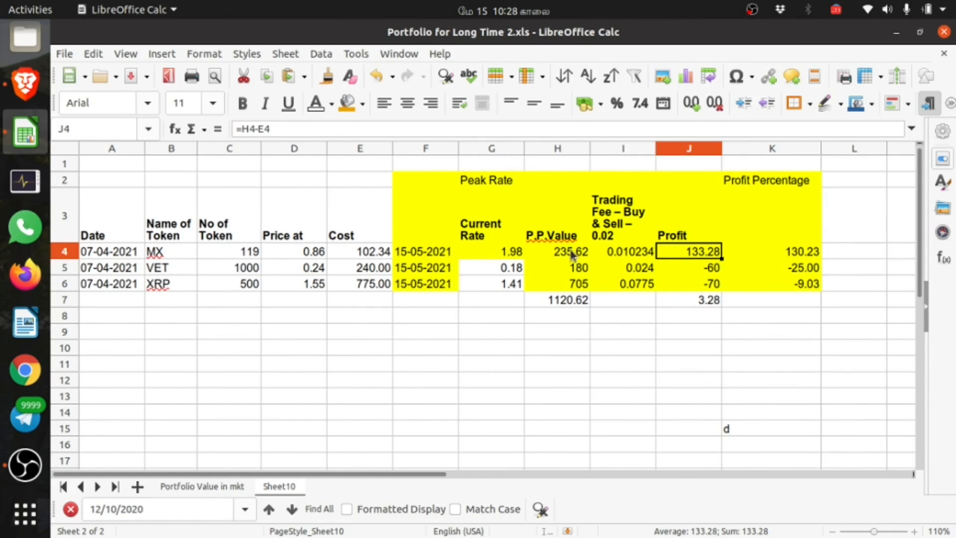
pyautogui.click(269, 129)
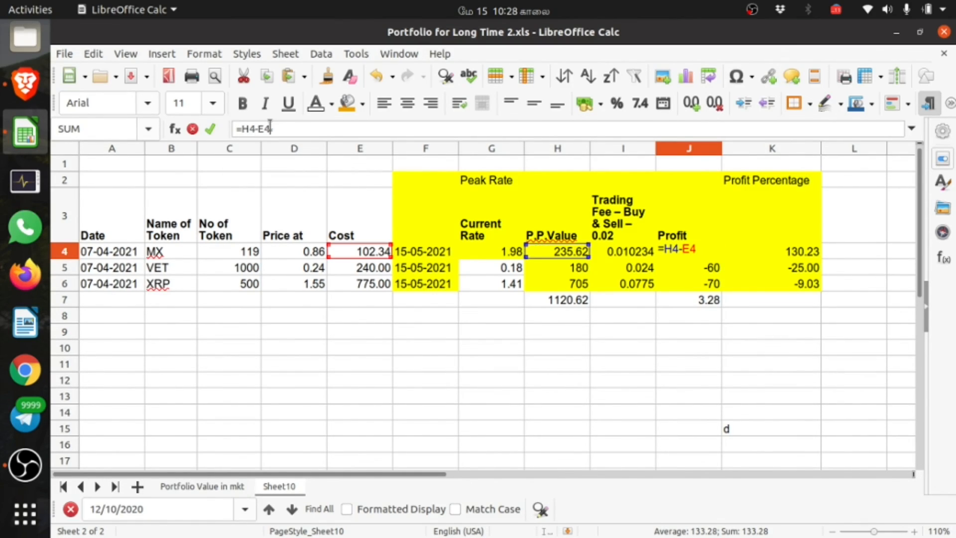
pyautogui.press('Return')
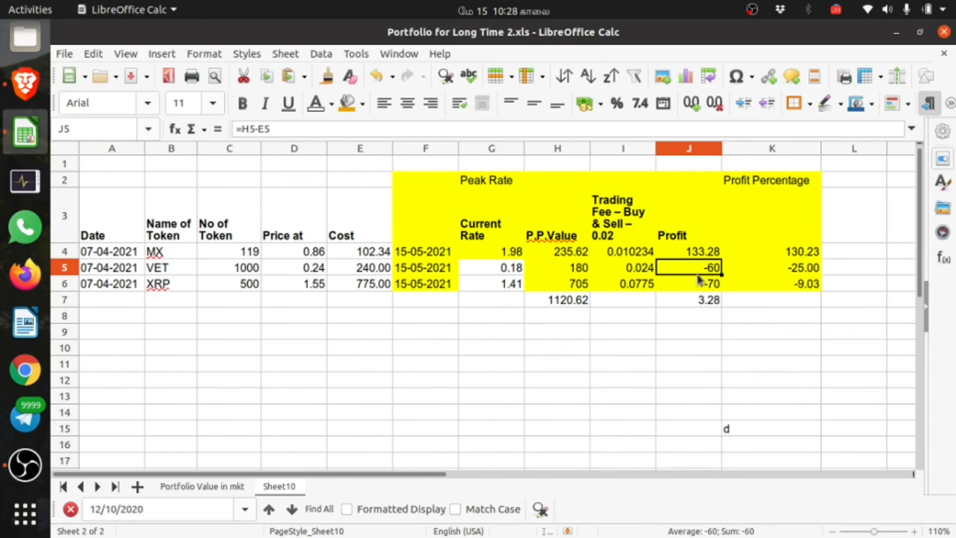
pyautogui.click(697, 281)
pyautogui.click(747, 254)
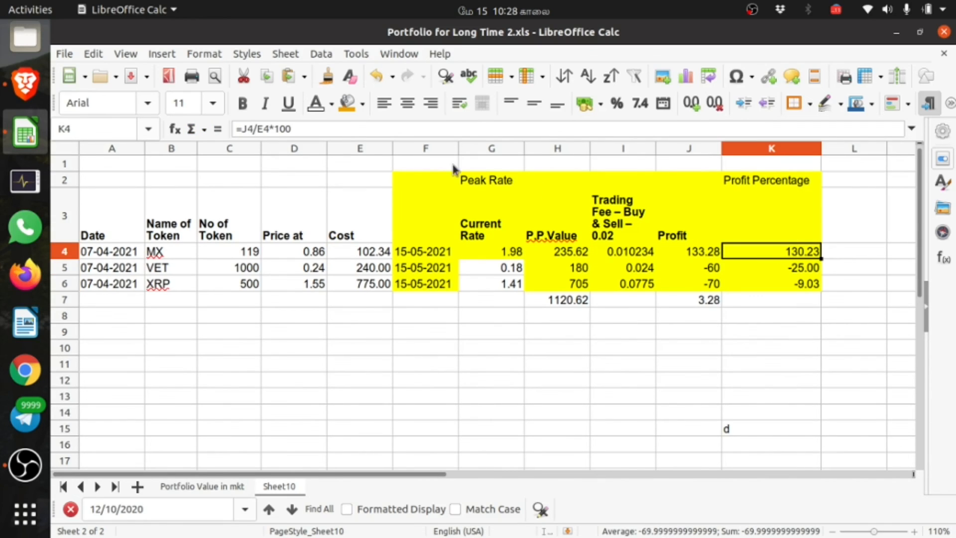
pyautogui.click(342, 127)
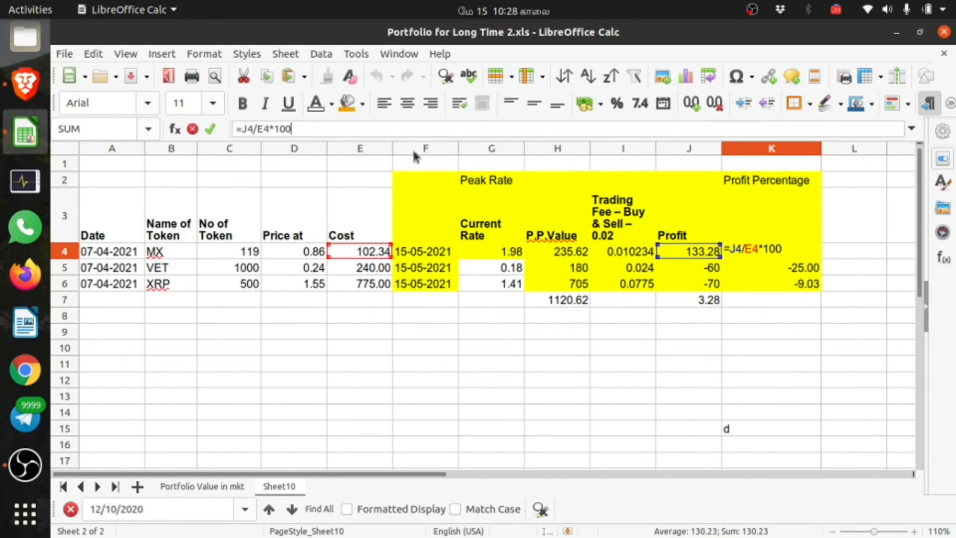
pyautogui.press('Return')
# Review the MX row from its date through its profit percentage against the column headings.
pyautogui.click(794, 254)
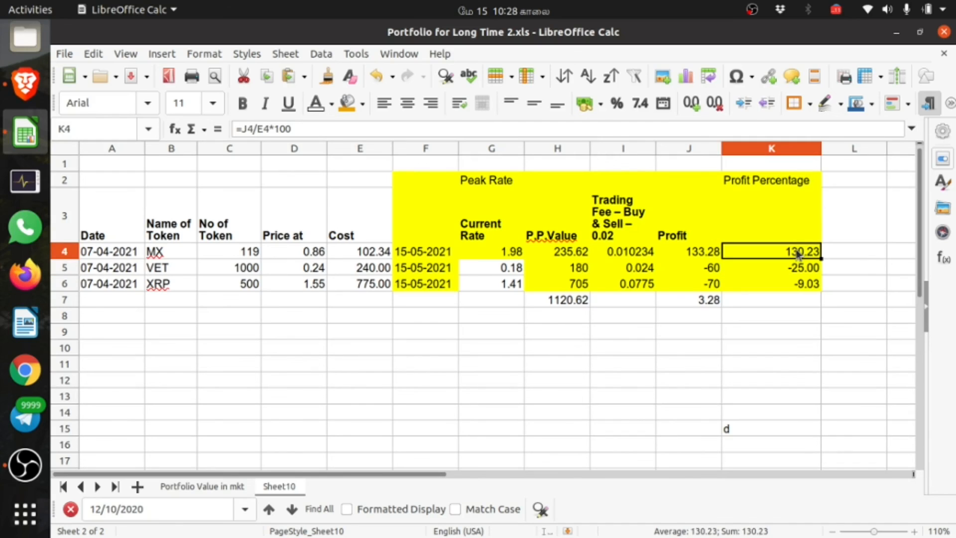
pyautogui.moveTo(85, 251); pyautogui.dragTo(497, 232)
pyautogui.click(621, 229)
pyautogui.click(769, 256)
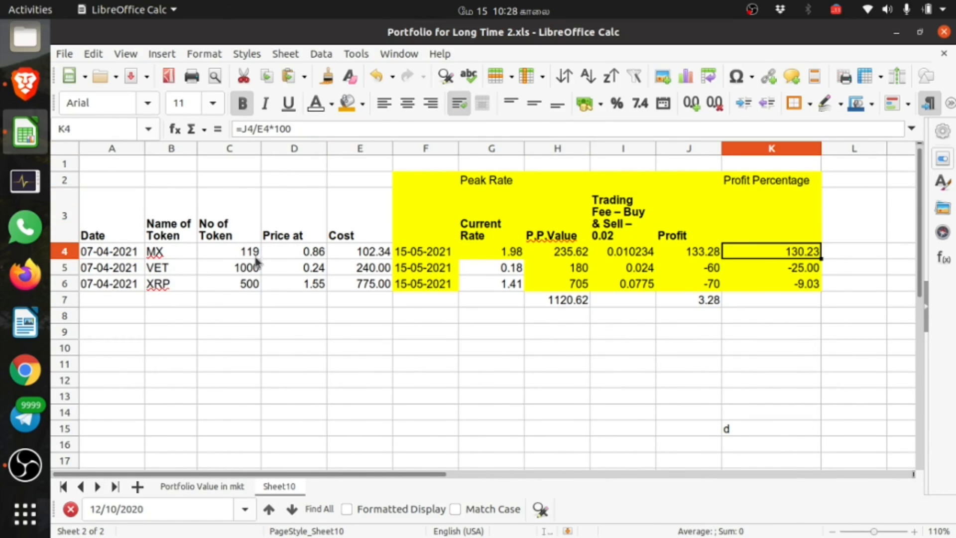
pyautogui.moveTo(128, 256); pyautogui.dragTo(812, 263)
pyautogui.click(789, 348)
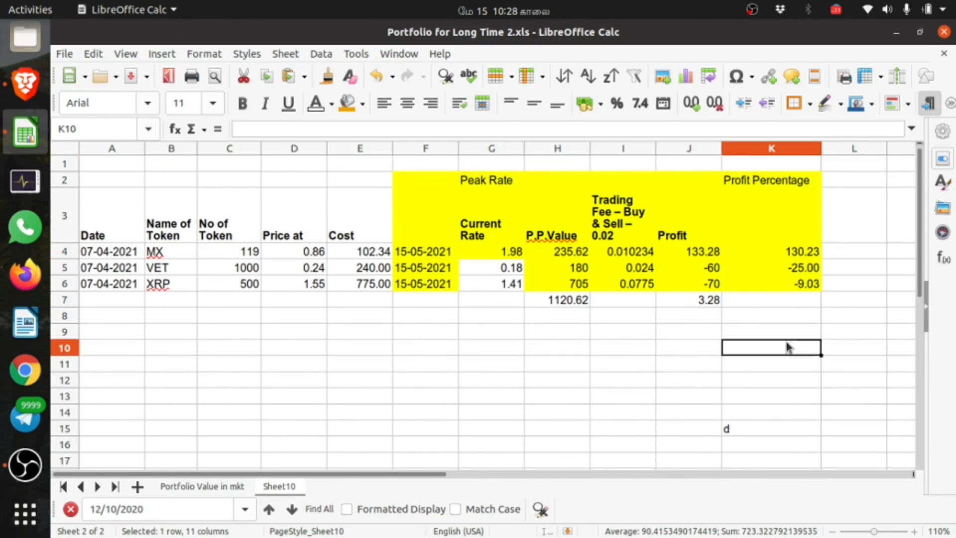
# Add the heading "Target" in cell L3, beside the Profit Percentage column.
pyautogui.click(856, 250)
pyautogui.click(856, 236)
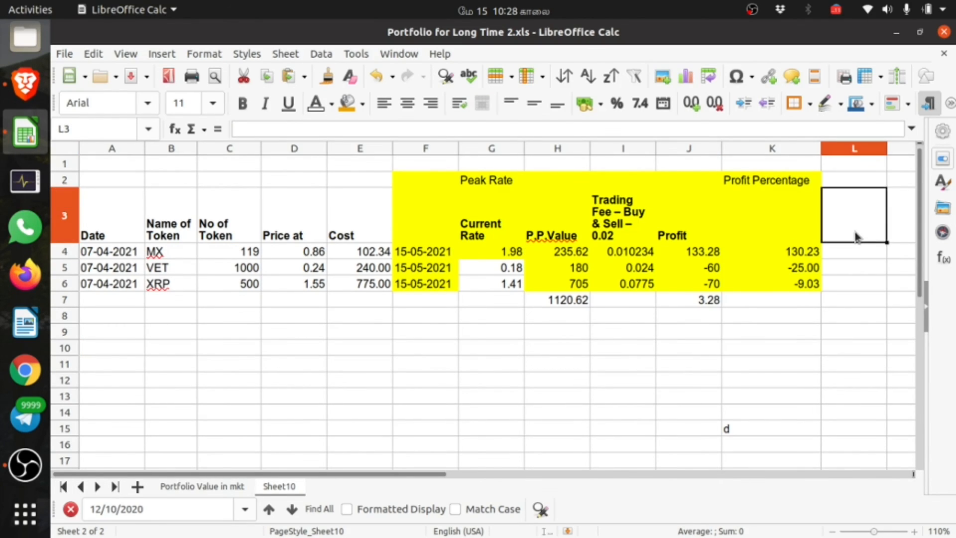
pyautogui.write('Tragr')
pyautogui.press('BackSpace')
pyautogui.write('er')
pyautogui.press('Return')
pyautogui.press('Return')
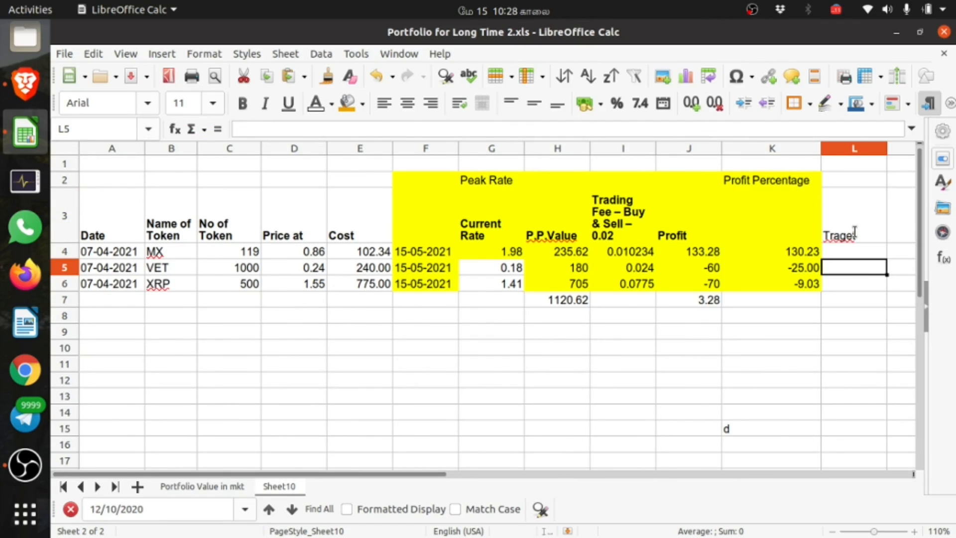
pyautogui.doubleClick(843, 239)
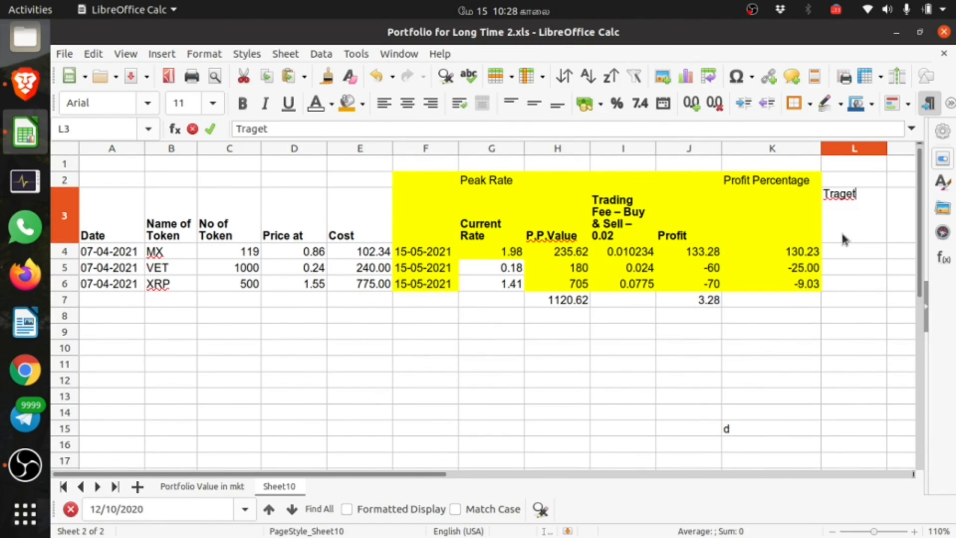
pyautogui.click(833, 192)
pyautogui.press('BackSpace')
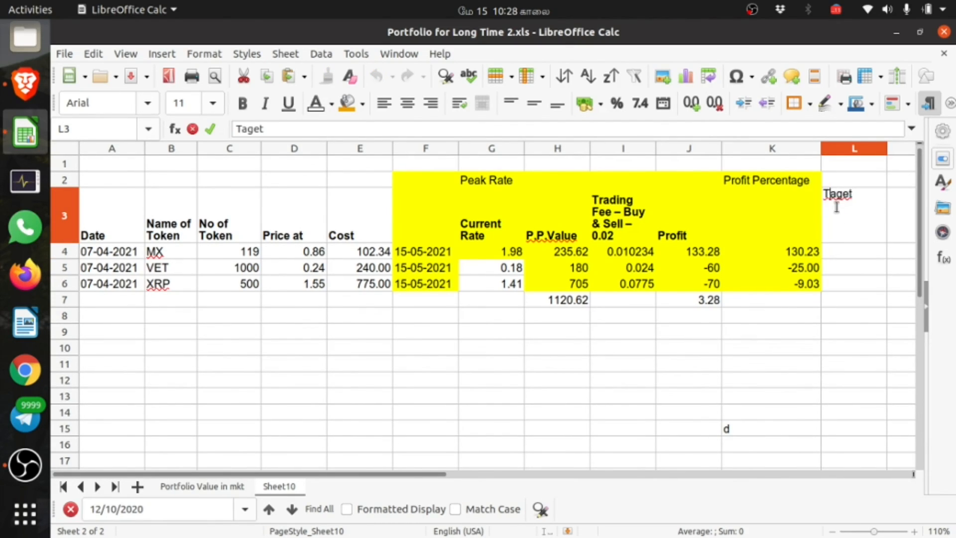
pyautogui.click(836, 205)
pyautogui.write('r')
# Enter target values of 150 for MX and 100 for VET in the Target column.
pyautogui.click(849, 260)
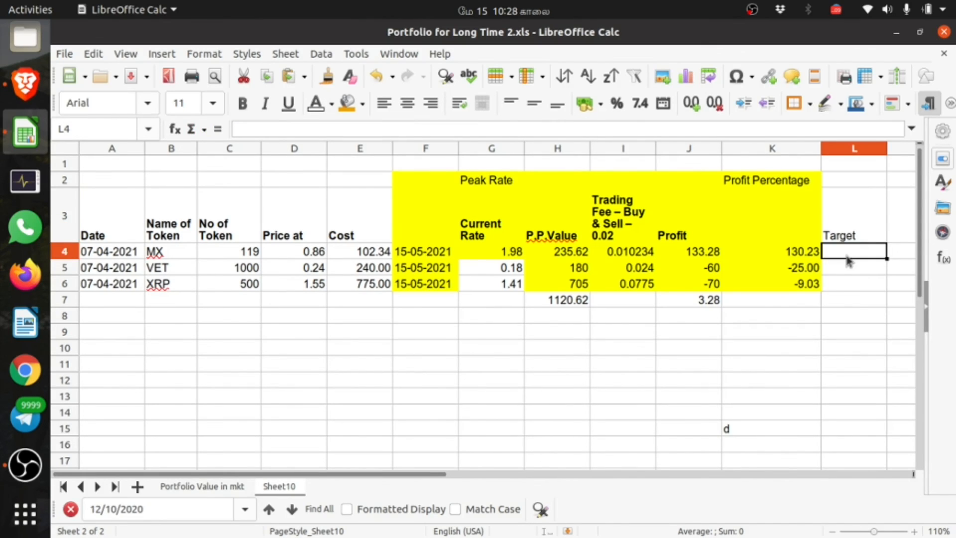
pyautogui.write('100')
pyautogui.press('Return')
pyautogui.click(853, 258)
pyautogui.write('150')
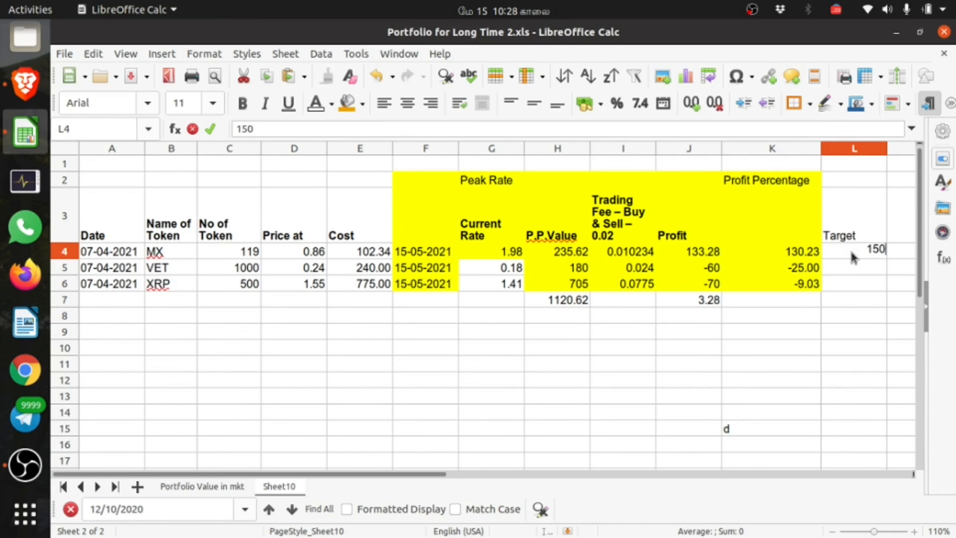
pyautogui.press('Return')
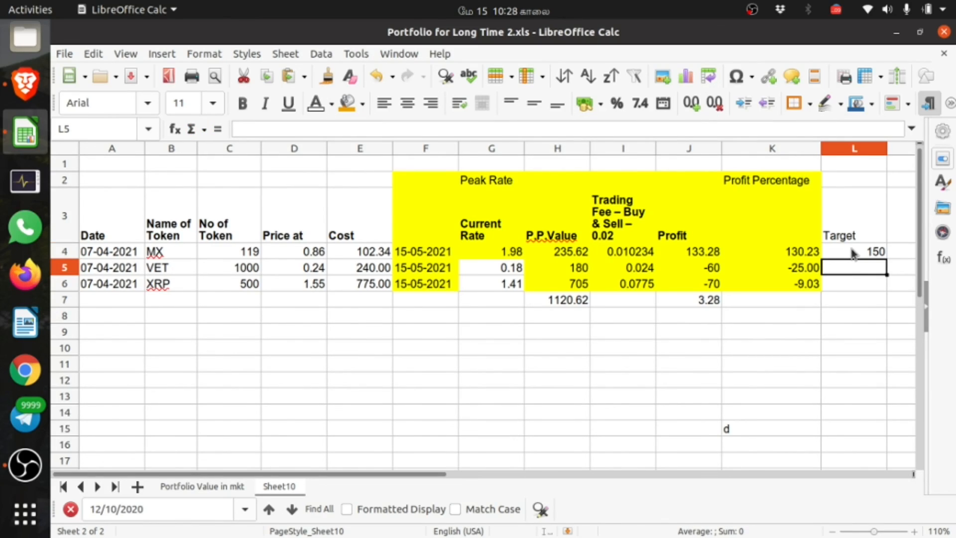
pyautogui.click(852, 253)
pyautogui.click(855, 269)
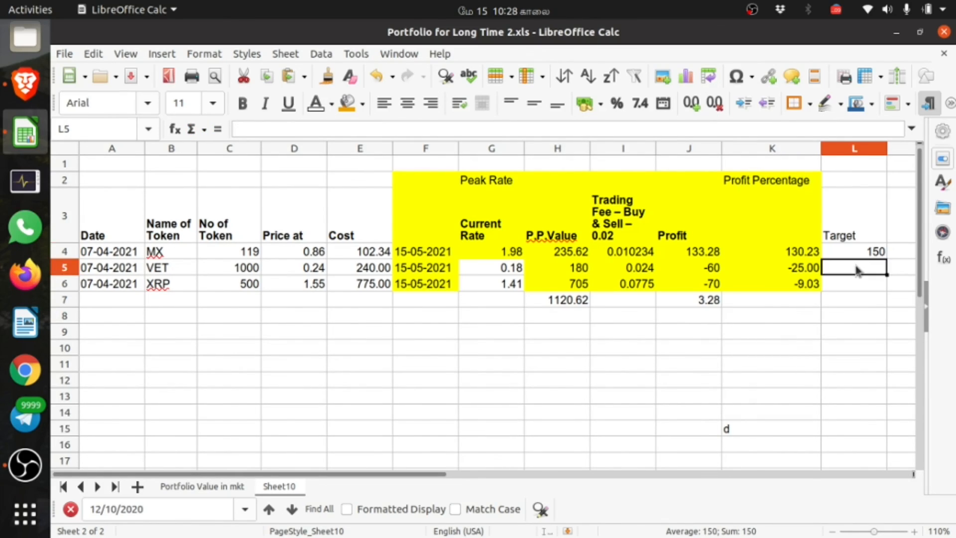
pyautogui.doubleClick(856, 269)
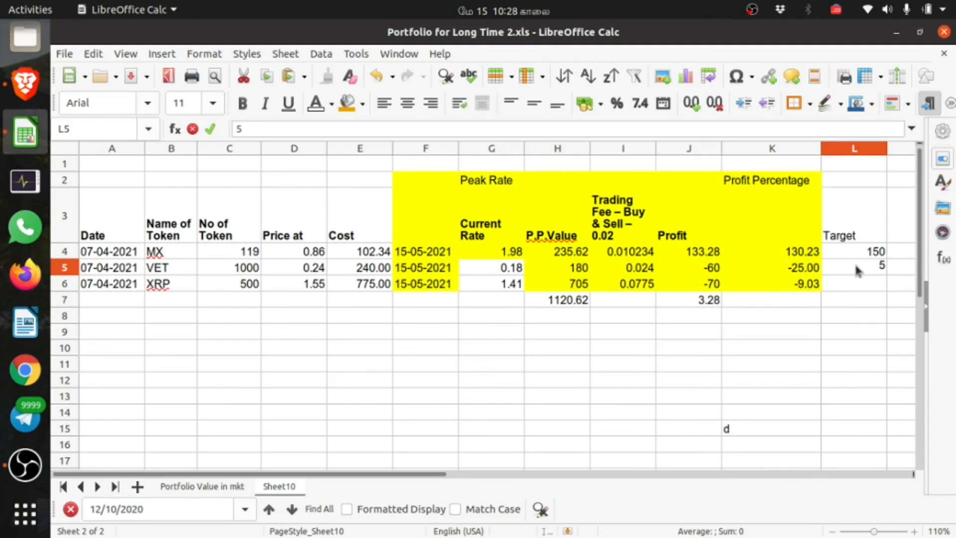
pyautogui.write('100')
pyautogui.press('Return')
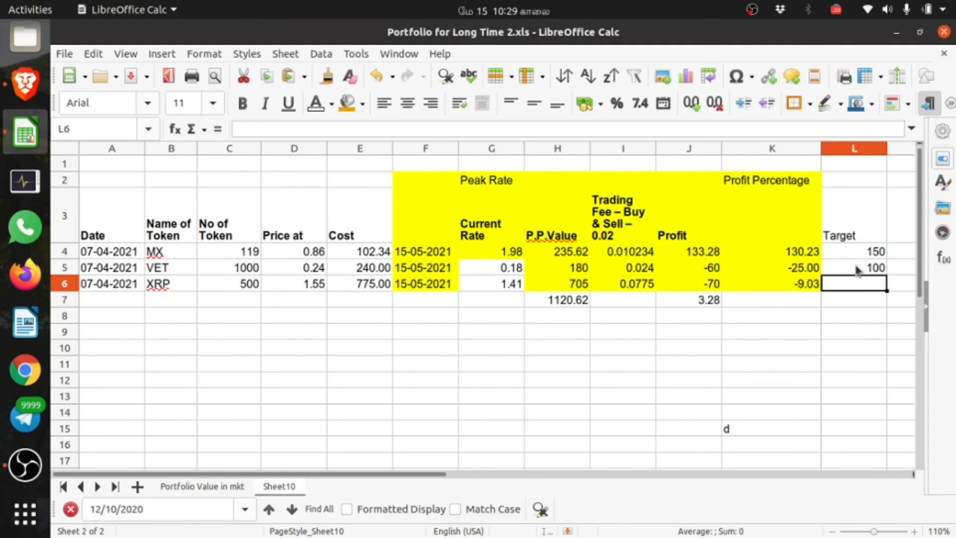
# Turn the targets into percentages, 150% for MX and 100% for VET.
pyautogui.click(854, 251)
pyautogui.click(424, 126)
pyautogui.write('%')
pyautogui.press('Return')
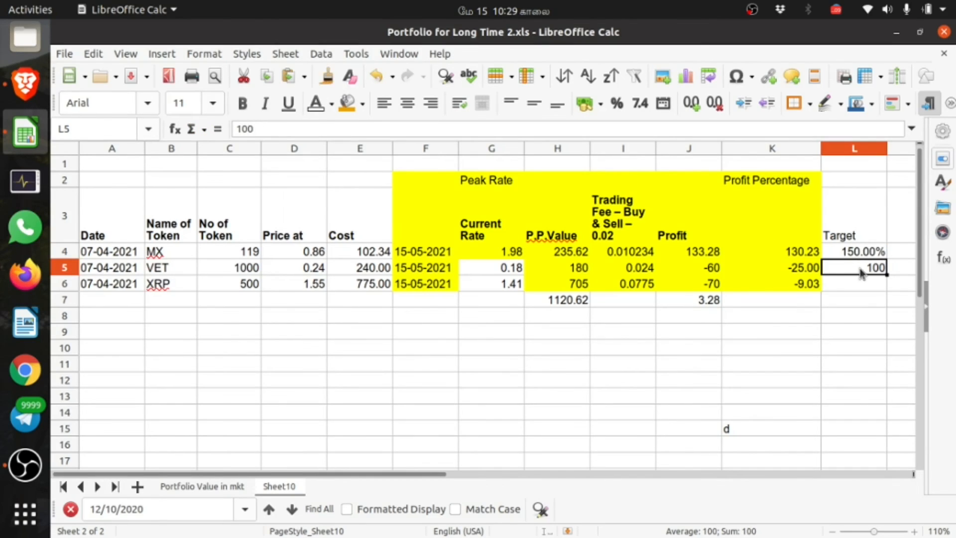
pyautogui.click(364, 124)
pyautogui.write('%')
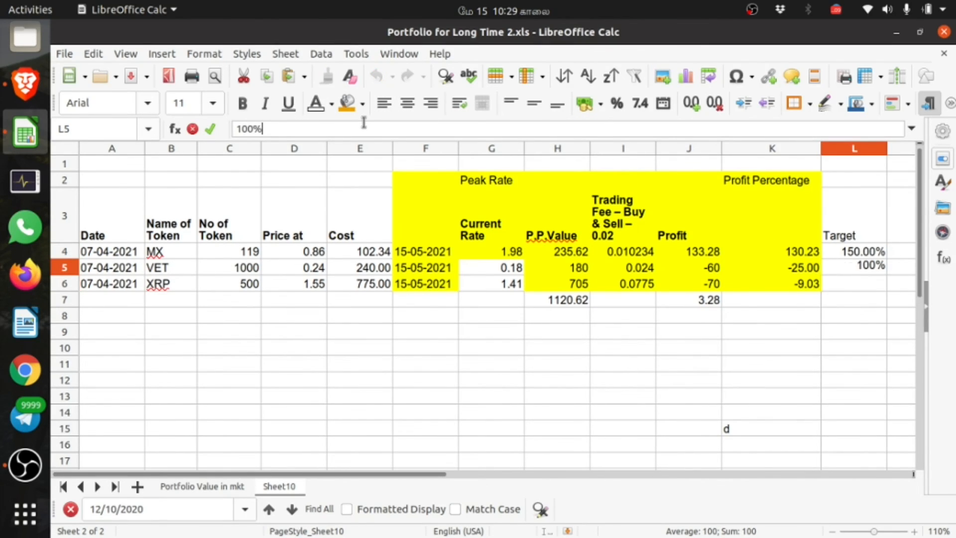